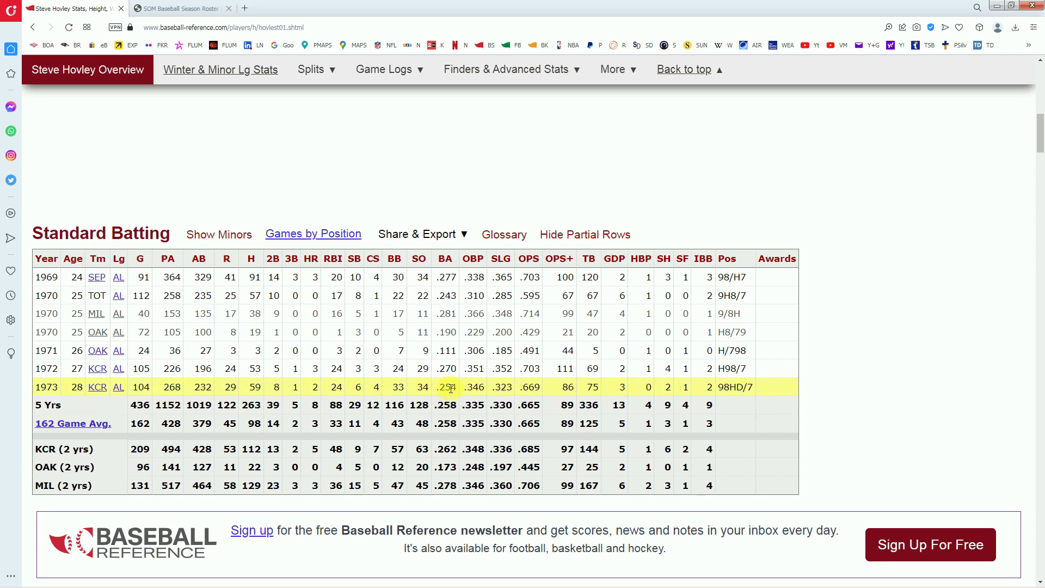
# Open the 1973 Strat-O-Matic season roster, and enter 10000 in the blue column for Steve Hovley in the 00AAAGAME005.xls workbook.
pyautogui.click(190, 9)
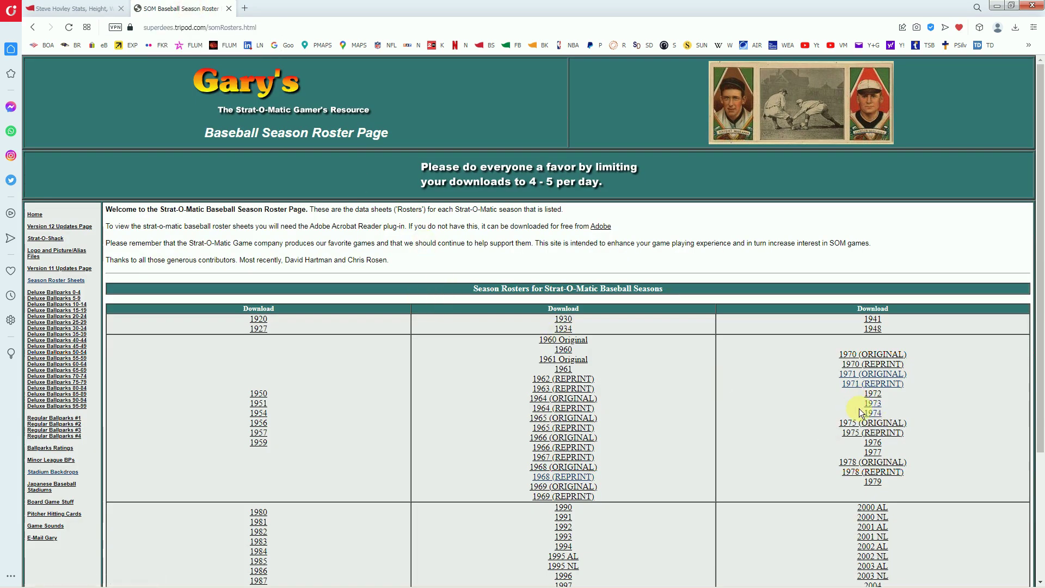
pyautogui.click(875, 404)
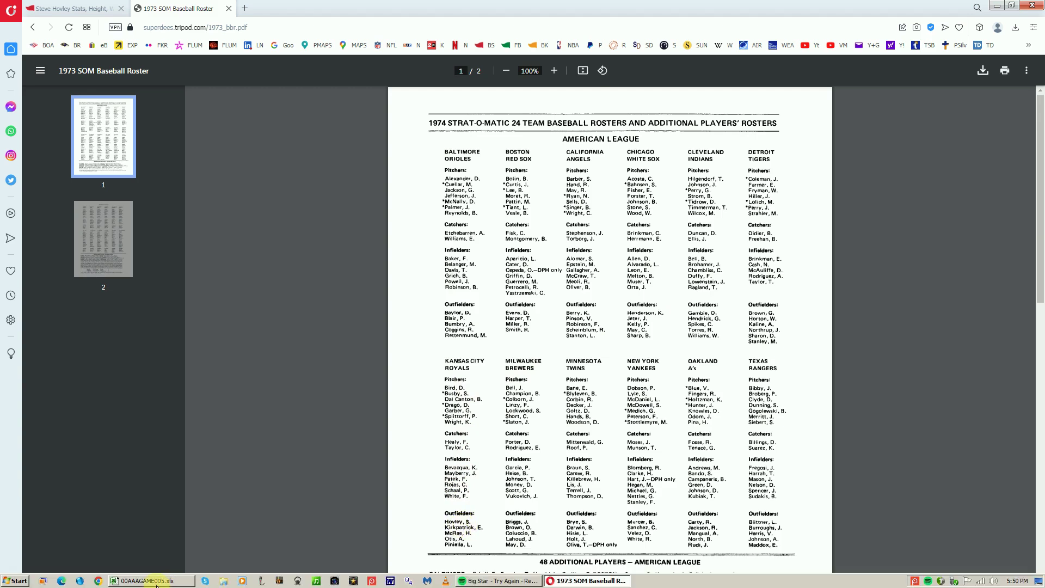
pyautogui.click(154, 581)
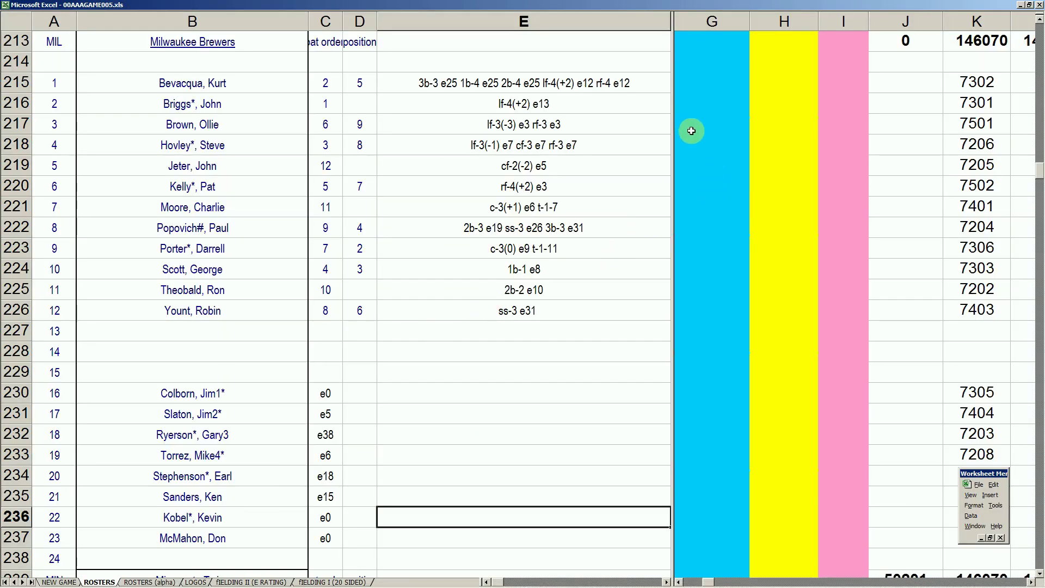
pyautogui.click(692, 150)
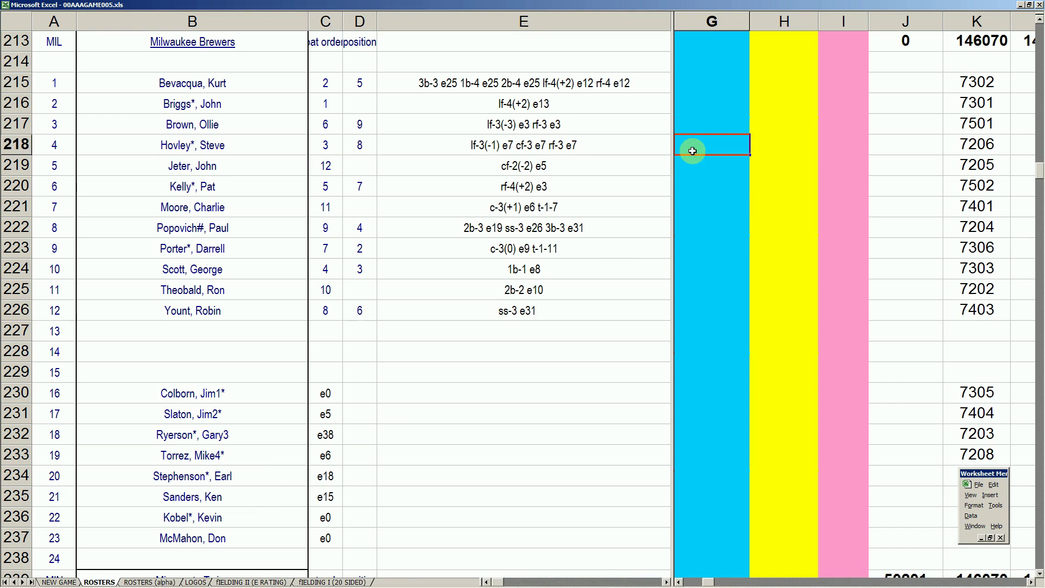
pyautogui.write('10000')
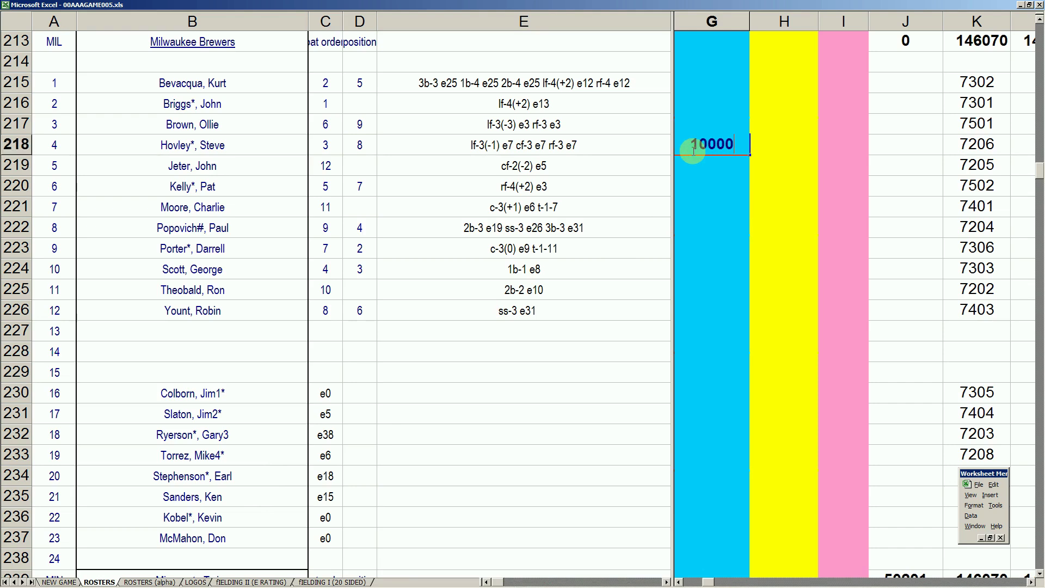
pyautogui.press('Return')
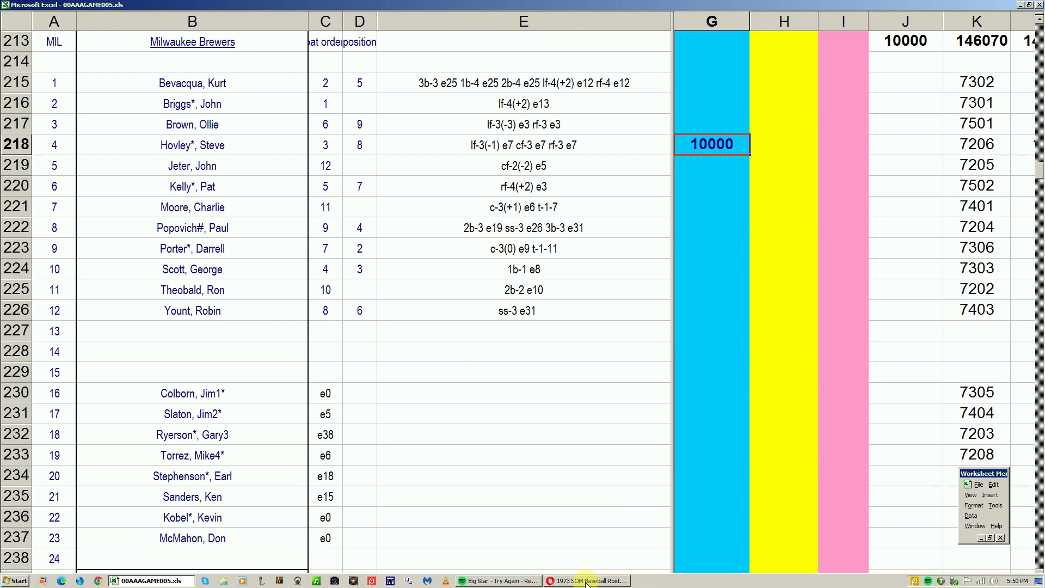
# Look up Johnny Jeter on Baseball Reference in the browser and examine his Standard Batting table.
pyautogui.click(585, 580)
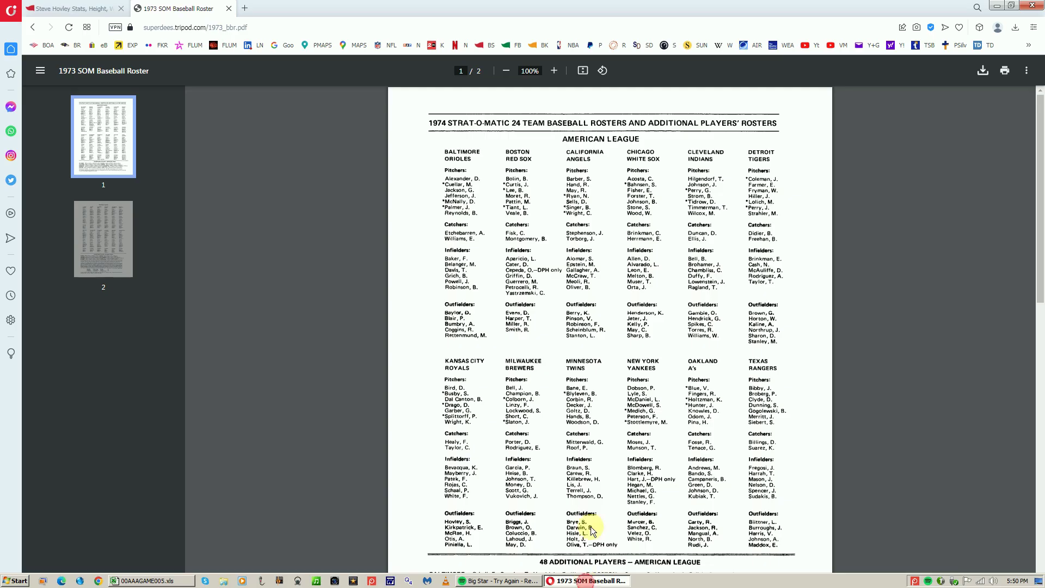
pyautogui.click(95, 9)
pyautogui.moveTo(1039, 133); pyautogui.dragTo(1039, 82)
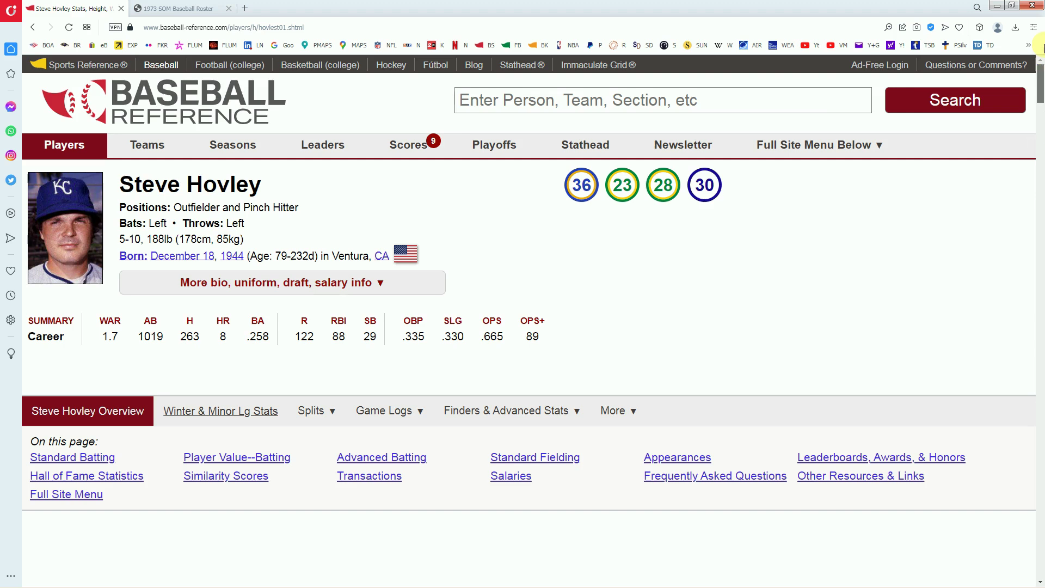
pyautogui.click(822, 89)
pyautogui.write('jeter')
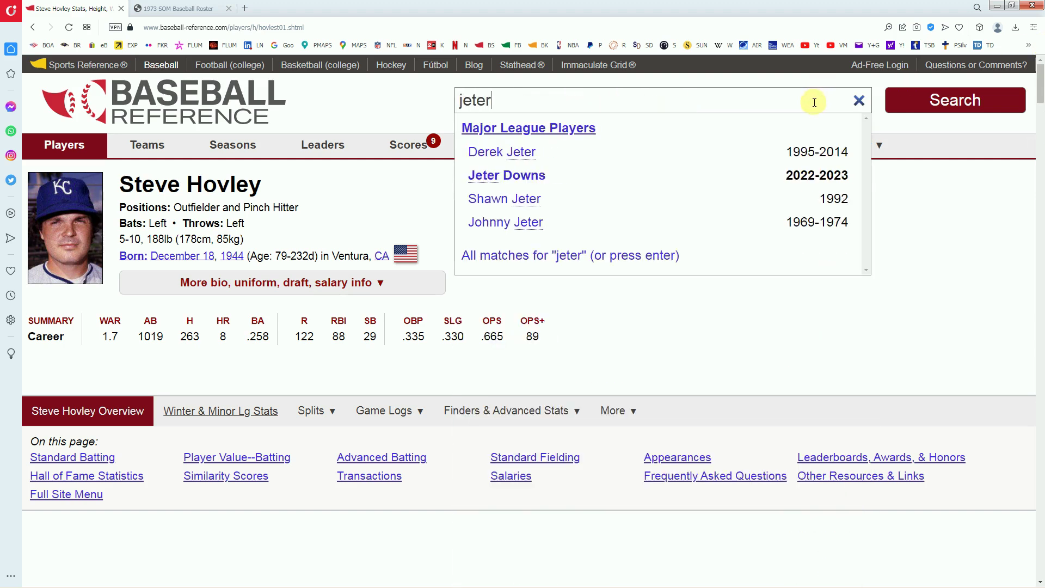
pyautogui.click(536, 226)
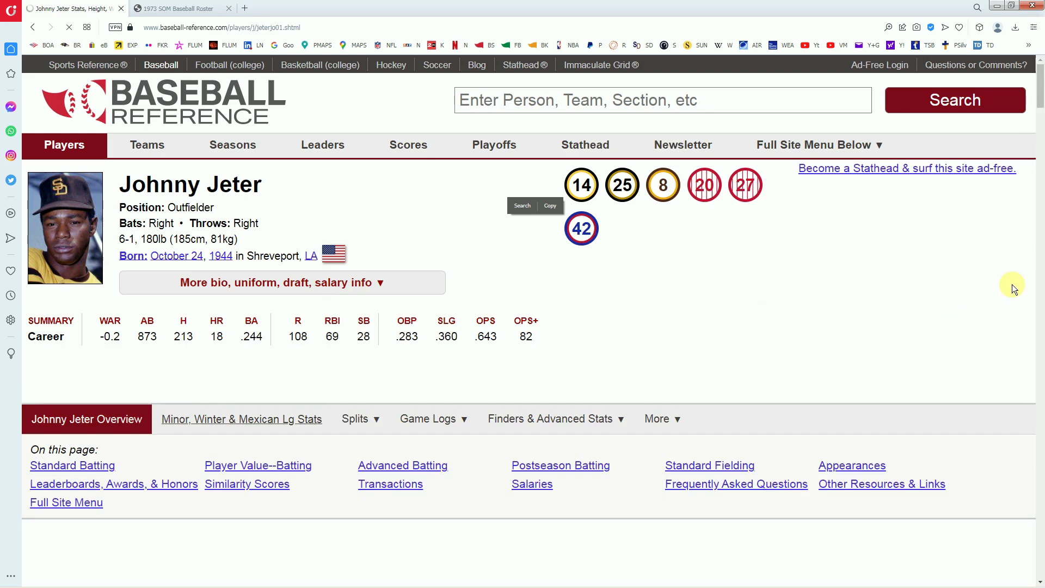
pyautogui.scroll(-10, 1031, 147)
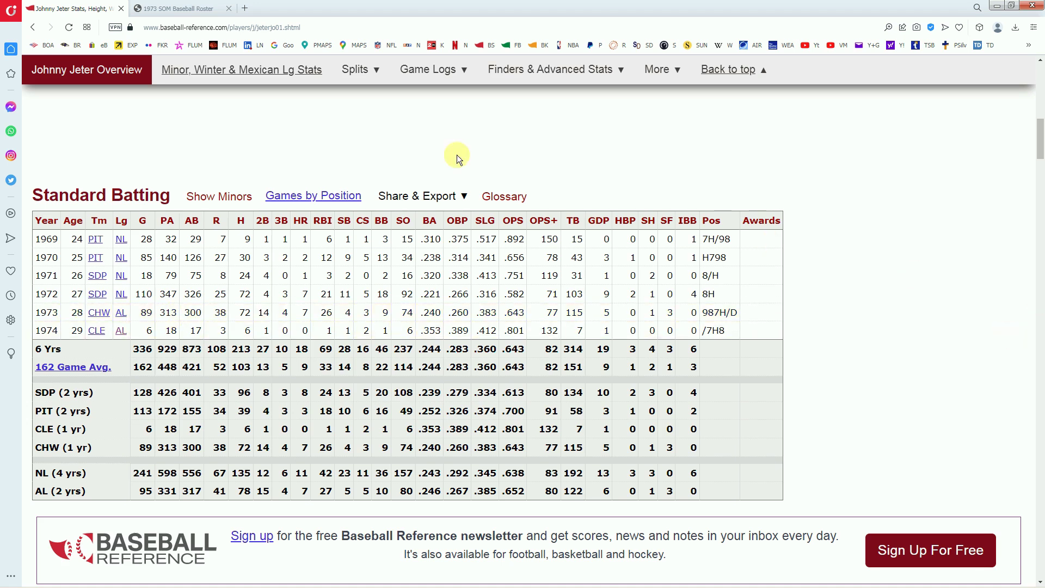
# Check the 1973 roster sheet for Jeter, and enter 100 in the yellow column for John Jeter in the Excel workbook.
pyautogui.click(202, 10)
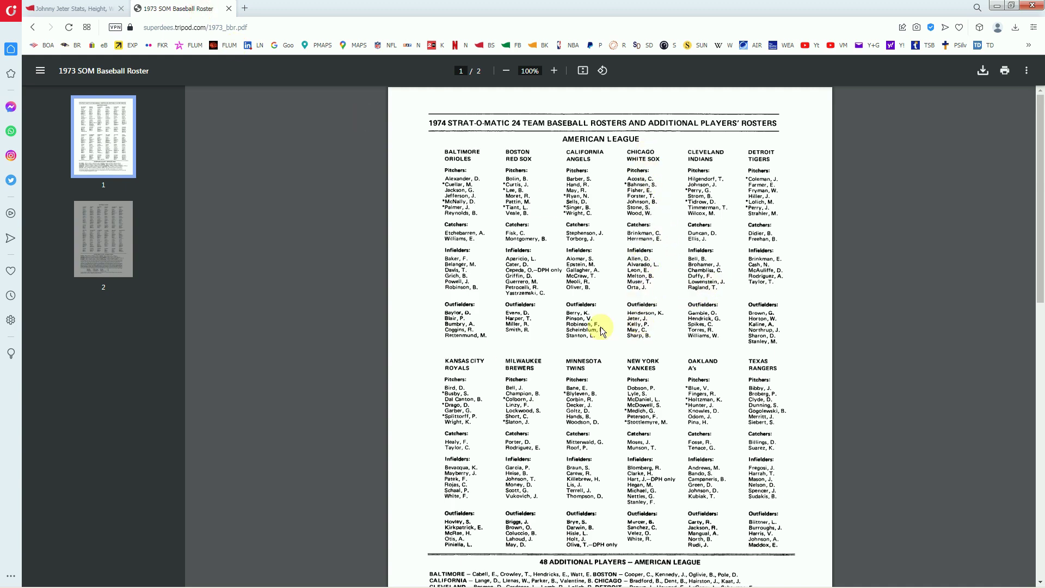
pyautogui.click(179, 580)
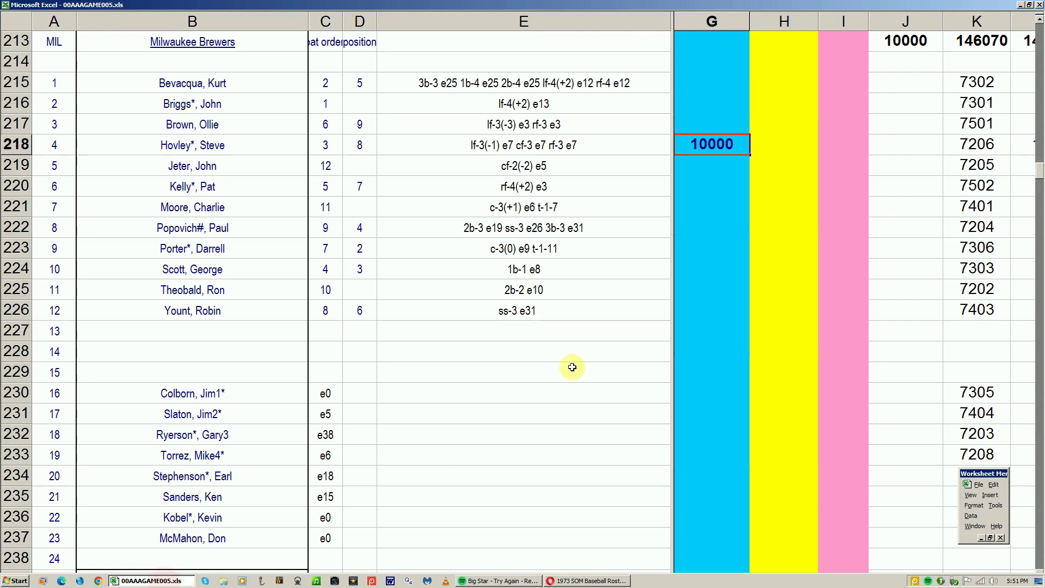
pyautogui.click(696, 163)
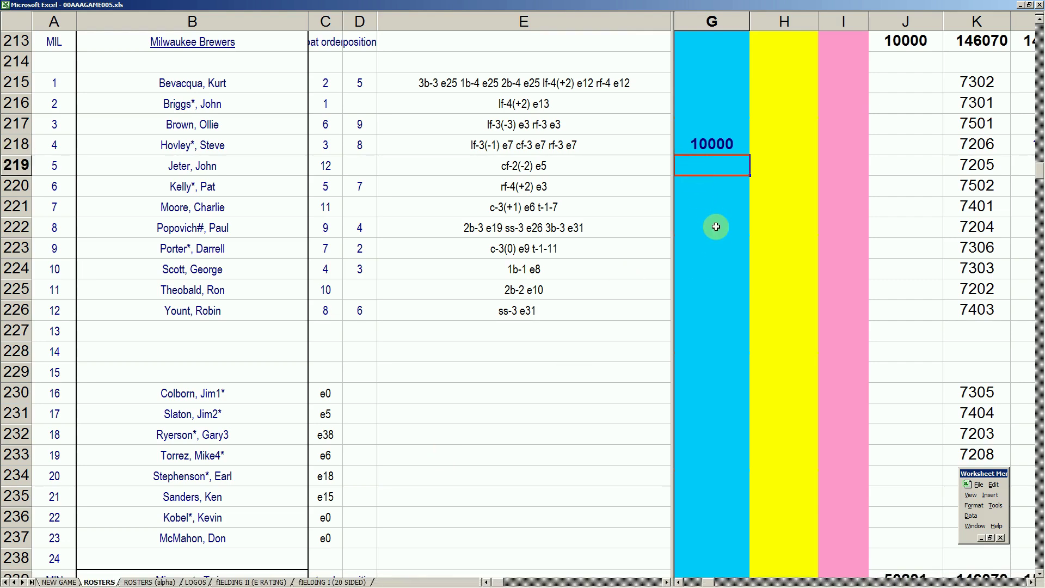
pyautogui.press('Right')
pyautogui.write('100')
pyautogui.press('Up')
pyautogui.press('Down')
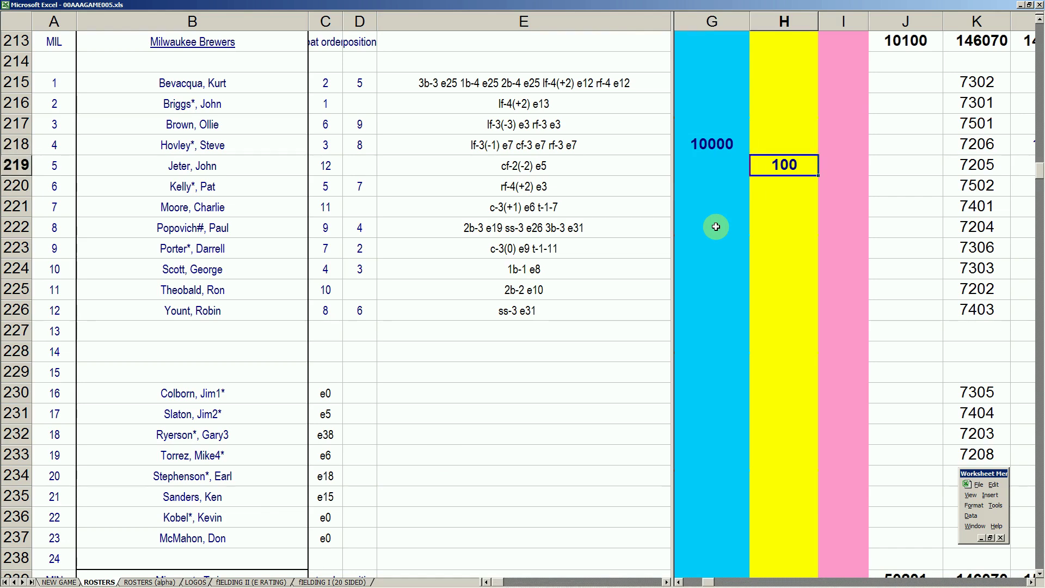
# Look up Paul Popovich on Baseball Reference in the browser and examine his Standard Batting table.
pyautogui.click(587, 580)
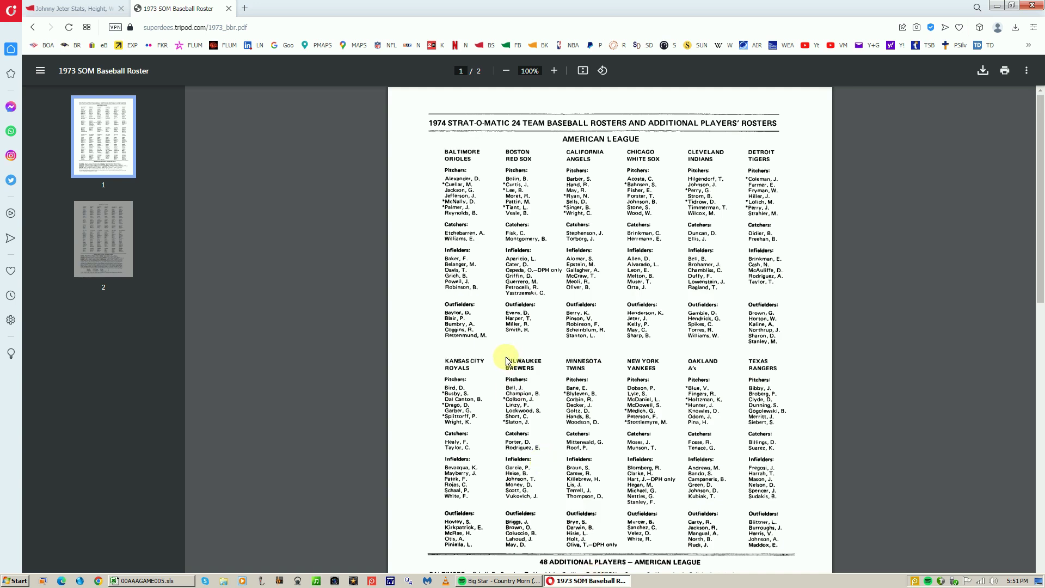
pyautogui.click(87, 9)
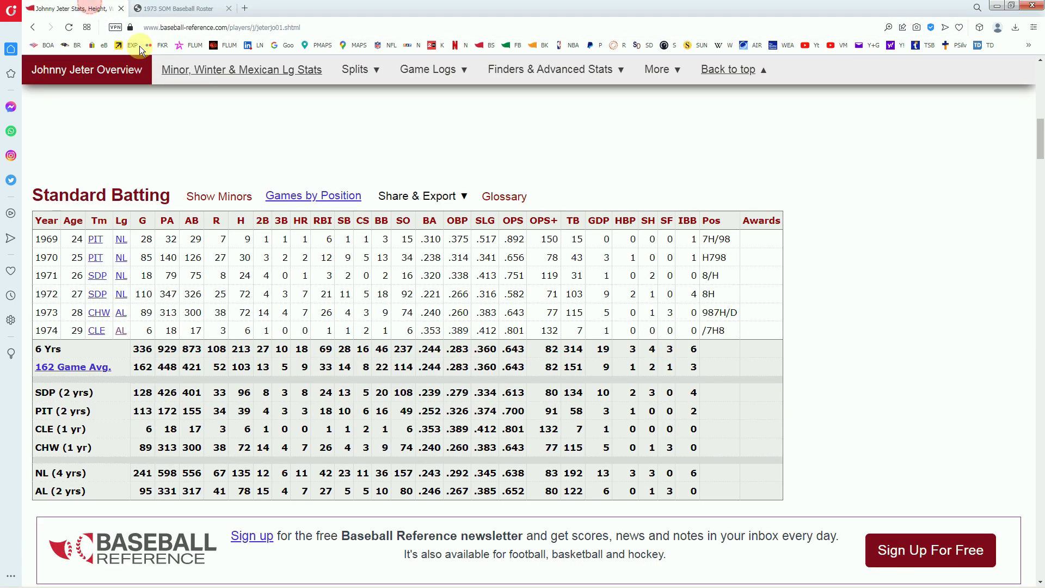
pyautogui.moveTo(1041, 148); pyautogui.dragTo(1040, 87)
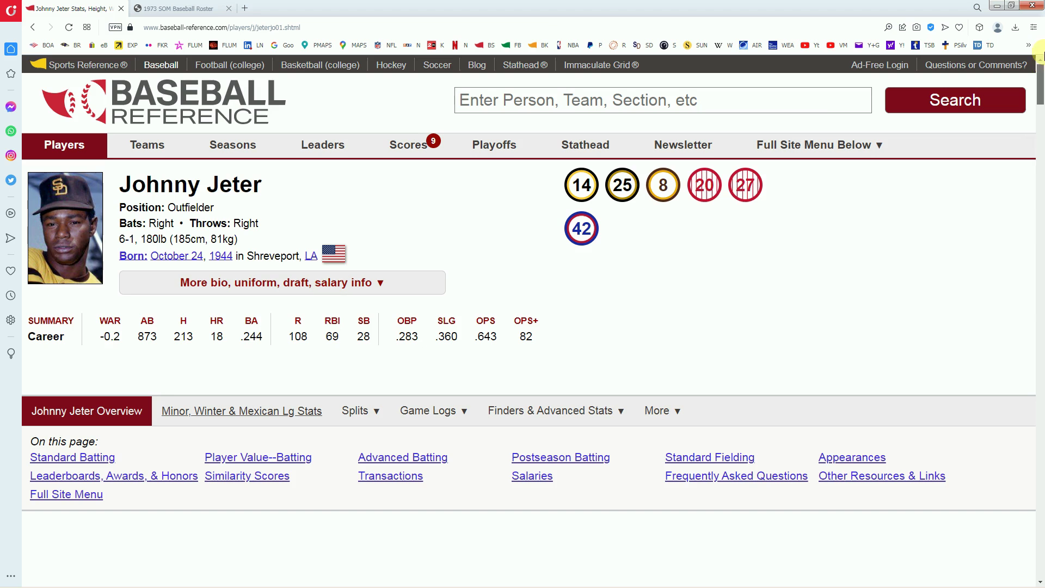
pyautogui.click(824, 95)
pyautogui.write('pop')
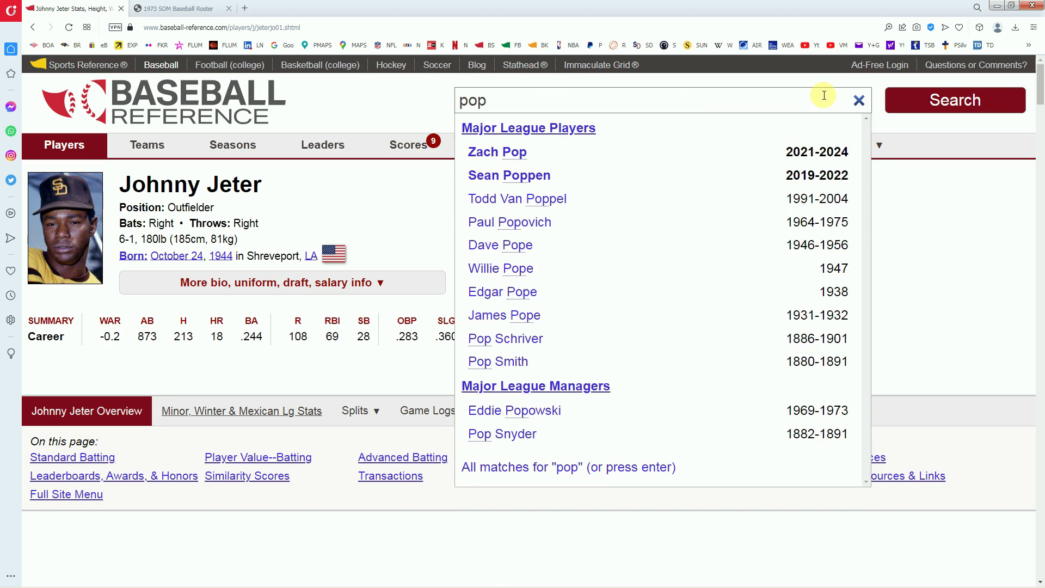
pyautogui.click(534, 224)
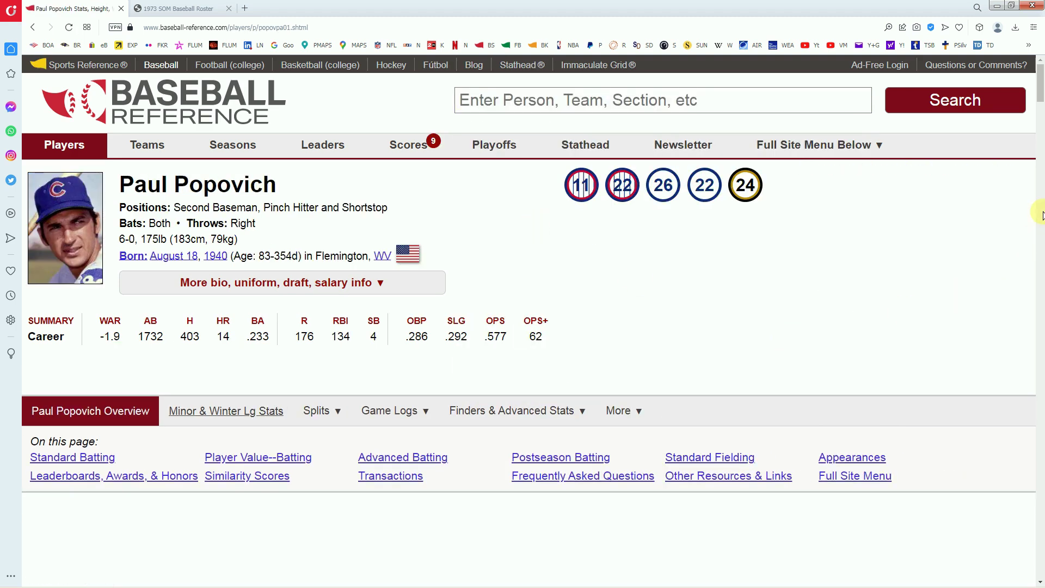
pyautogui.moveTo(1039, 101); pyautogui.dragTo(1027, 155)
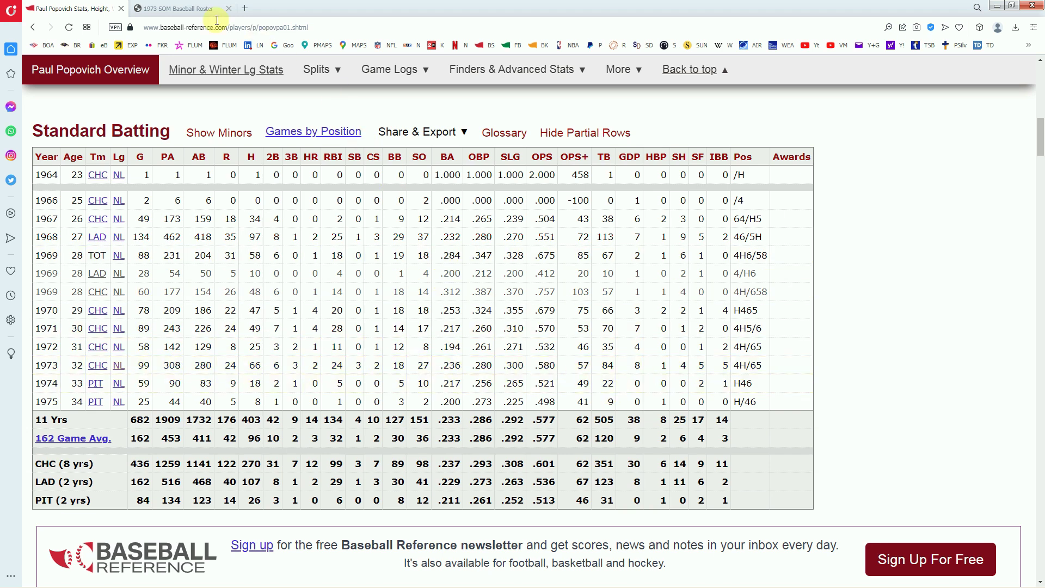
# Check the National League page of the 1973 roster sheet for Popovich and return to his batting statistics.
pyautogui.click(201, 11)
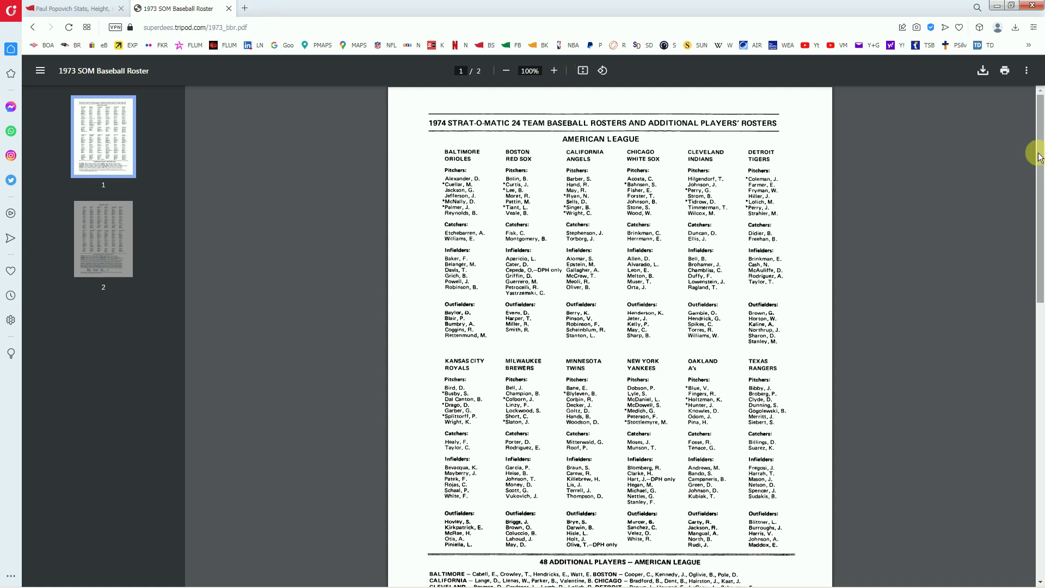
pyautogui.scroll(-1, 1032, 202)
pyautogui.moveTo(1033, 202); pyautogui.dragTo(1035, 339)
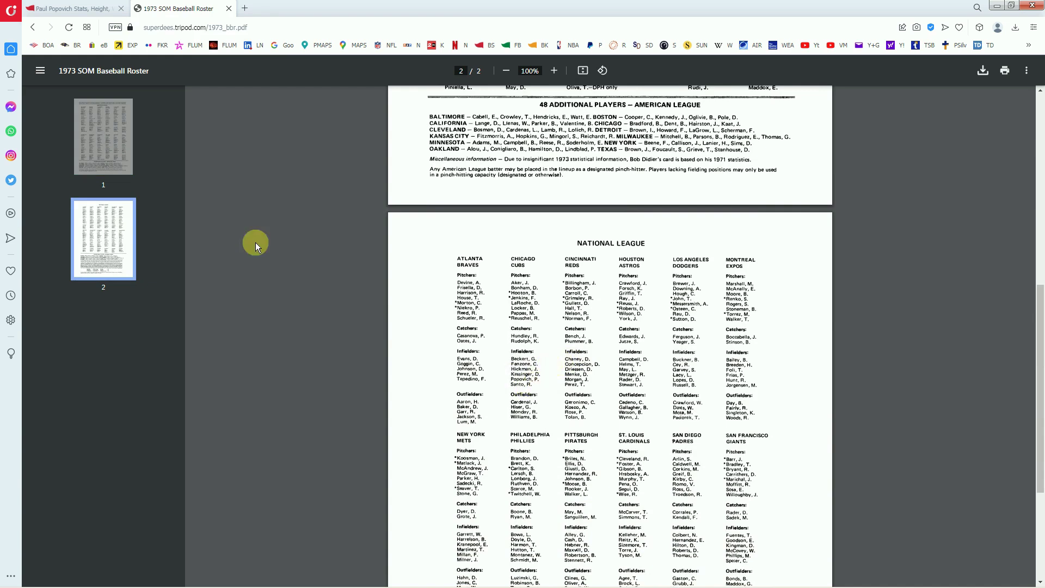
pyautogui.click(82, 10)
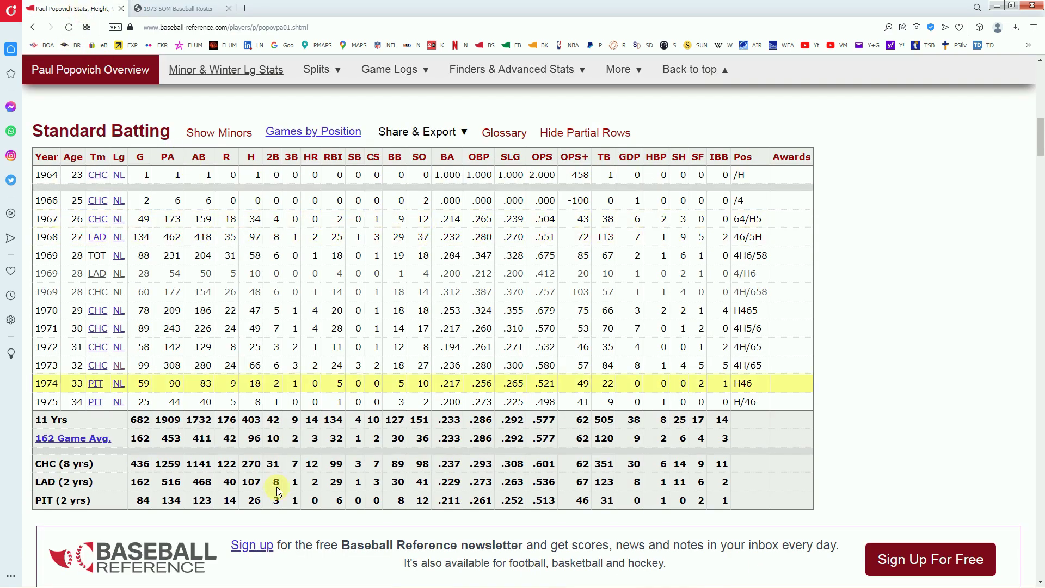
# Enter 100 in the yellow column for Paul Popovich on the Milwaukee Brewers roster in the Excel workbook.
pyautogui.click(136, 581)
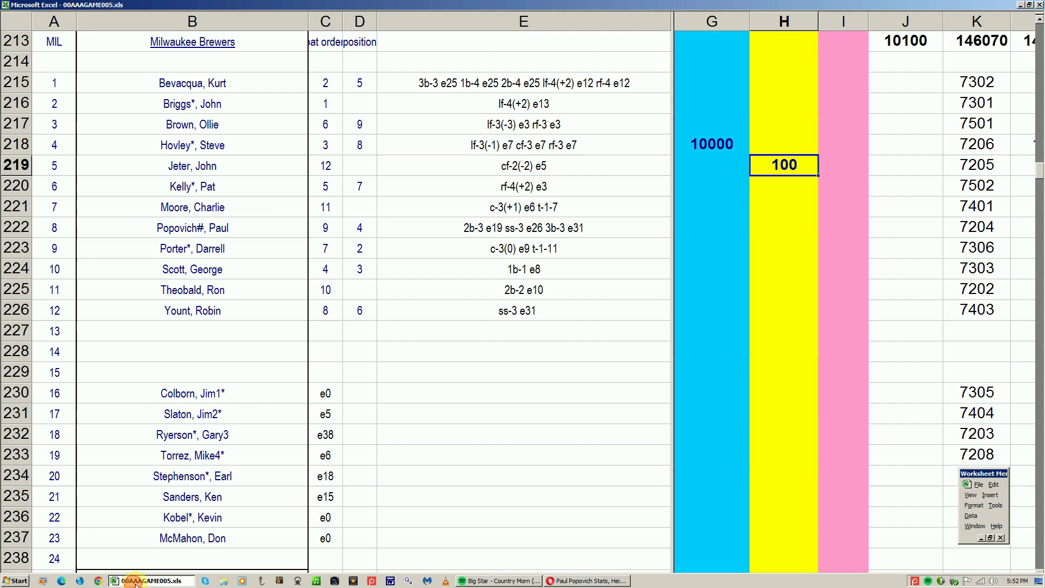
pyautogui.click(780, 260)
pyautogui.press('Up')
pyautogui.press('Up')
pyautogui.press('Up')
pyautogui.press('Up')
pyautogui.press('Up')
pyautogui.press('Up')
pyautogui.press('Down')
pyautogui.press('Down')
pyautogui.press('Down')
pyautogui.press('Down')
pyautogui.press('Down')
pyautogui.press('Up')
pyautogui.write('100')
pyautogui.press('Up')
pyautogui.press('Down')
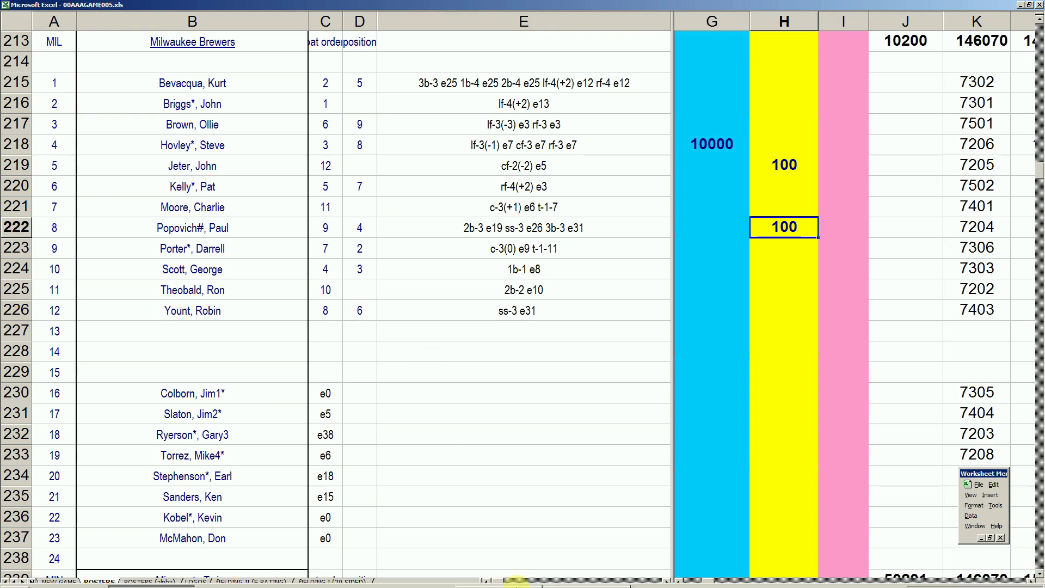
# Look up Ron Theobald on Baseball Reference in the browser and examine his Standard Batting table.
pyautogui.click(612, 581)
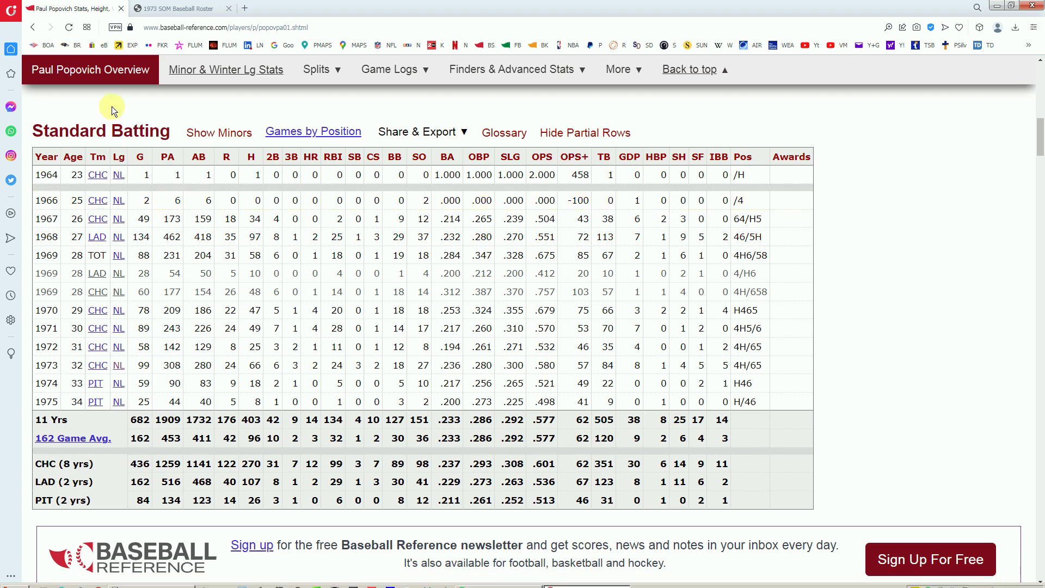
pyautogui.click(163, 8)
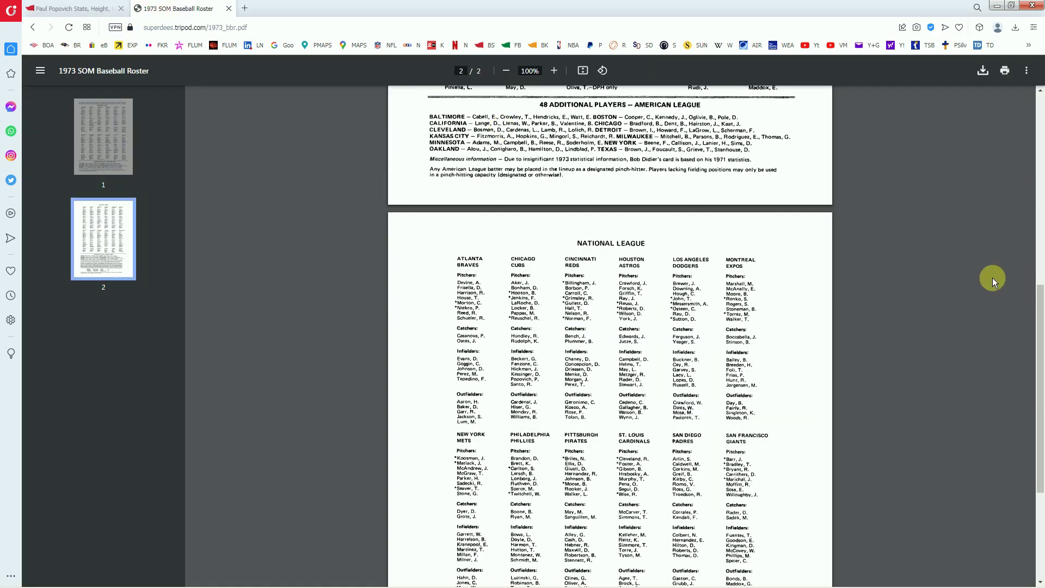
pyautogui.click(38, 7)
pyautogui.moveTo(1039, 140); pyautogui.dragTo(1040, 75)
pyautogui.click(846, 102)
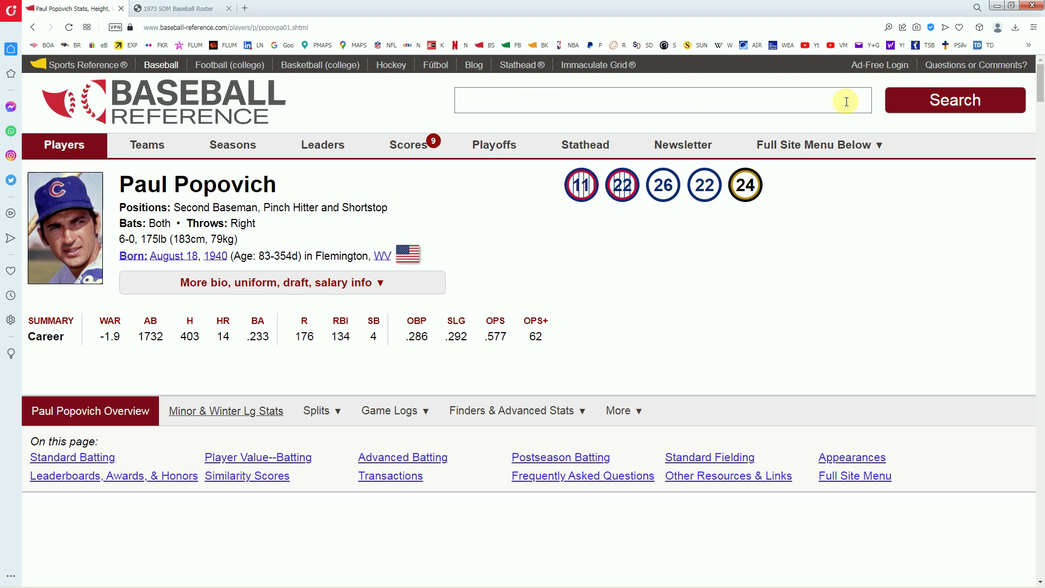
pyautogui.write('theob')
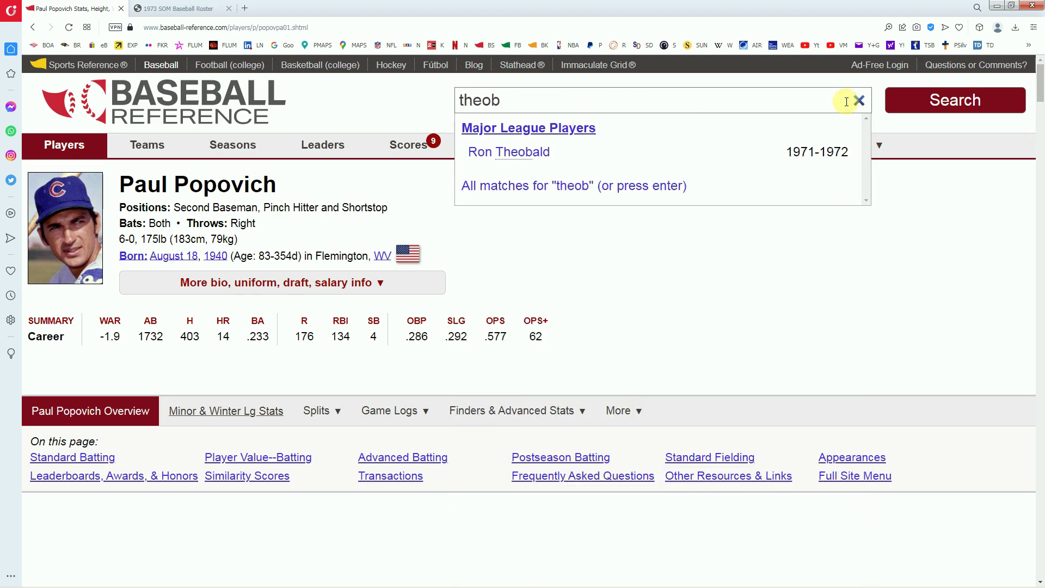
pyautogui.click(527, 154)
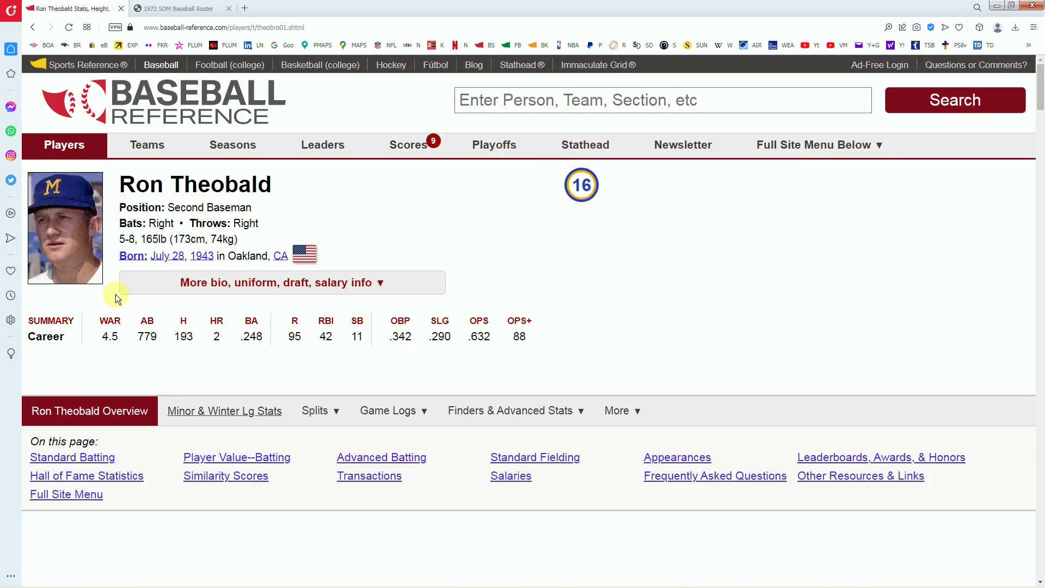
pyautogui.moveTo(1039, 98); pyautogui.dragTo(1032, 169)
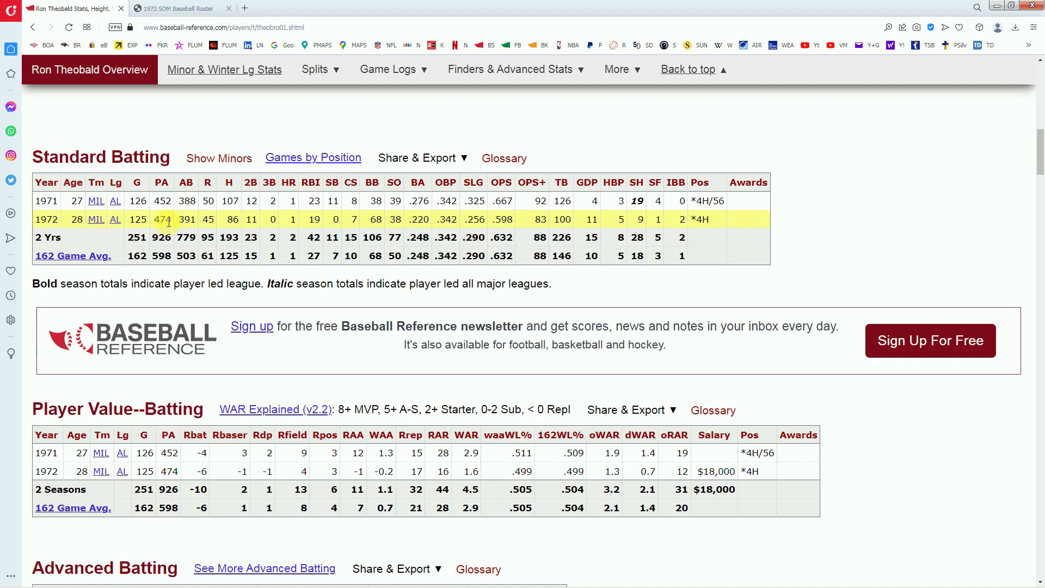
pyautogui.moveTo(1039, 152); pyautogui.dragTo(1040, 100)
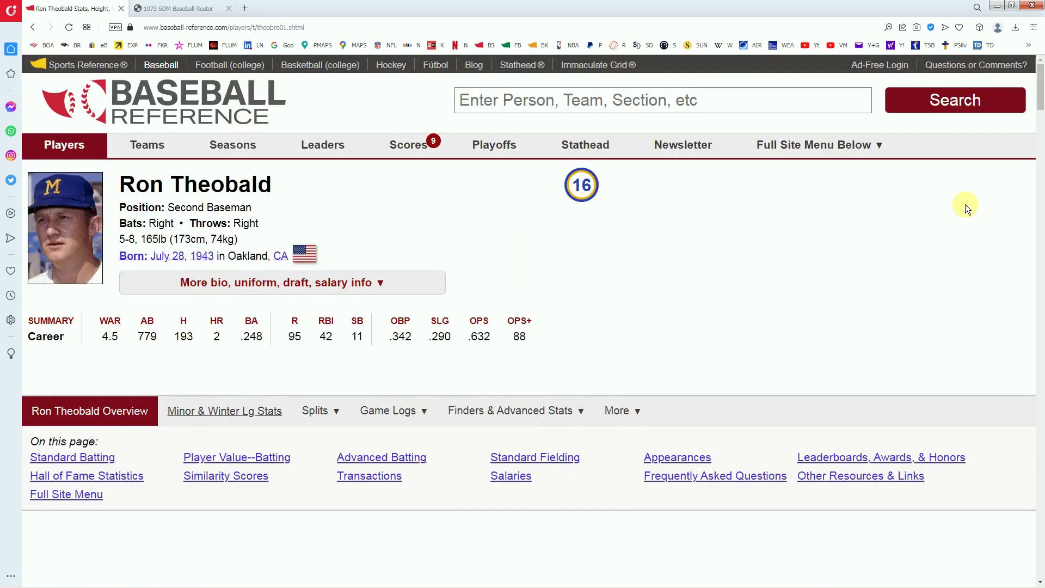
pyautogui.moveTo(1039, 120); pyautogui.dragTo(1033, 173)
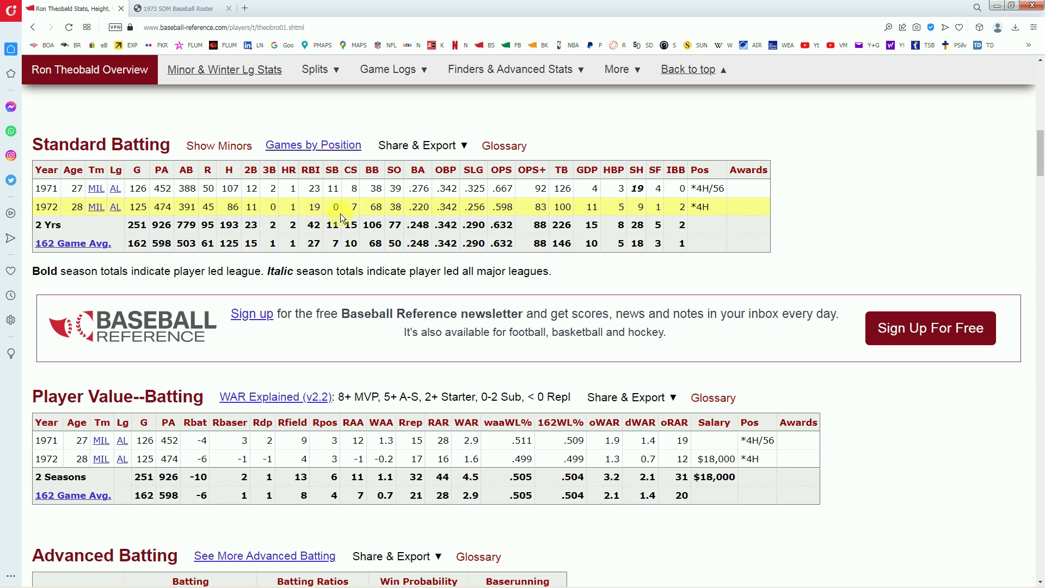
# Open Ron Theobald's minor and winter league statistics.
pyautogui.moveTo(1040, 166); pyautogui.dragTo(1042, 133)
pyautogui.click(260, 241)
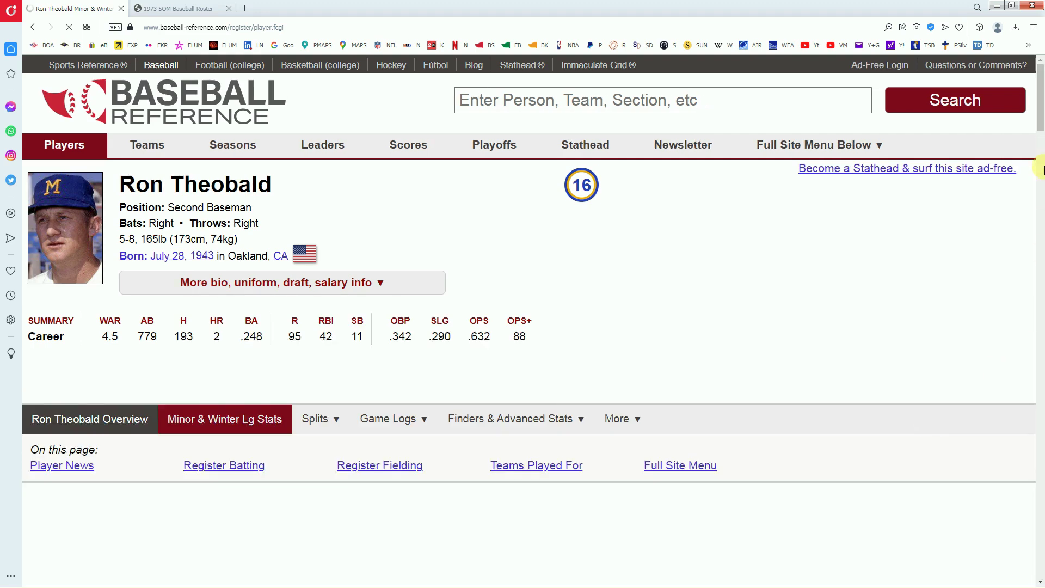
# Review Ron Theobald's Register Batting table and enter 1 in the pink column of his row on the Milwaukee Brewers roster in Excel.
pyautogui.moveTo(1041, 168); pyautogui.dragTo(1028, 210)
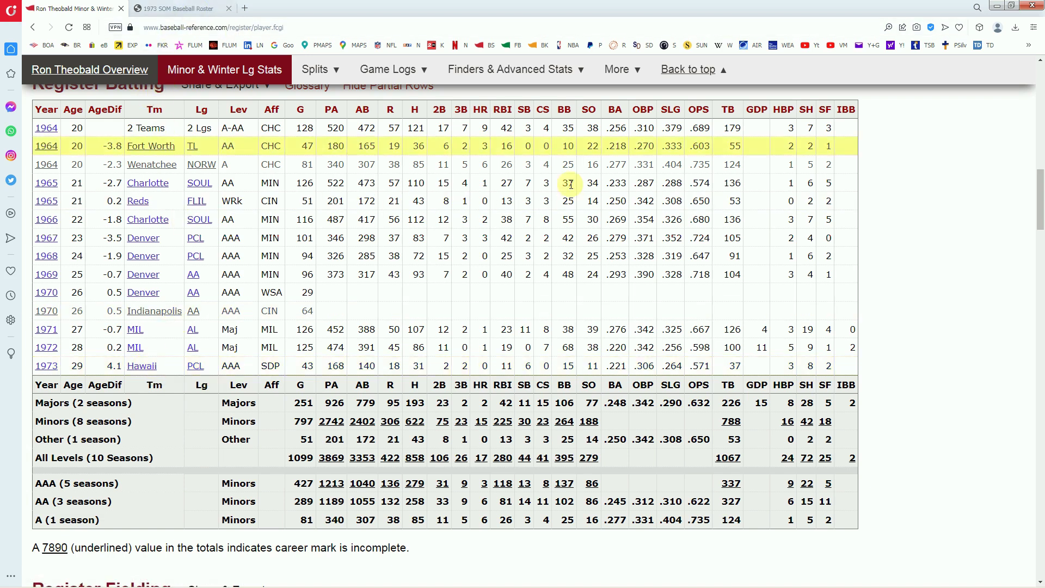
pyautogui.moveTo(482, 582)
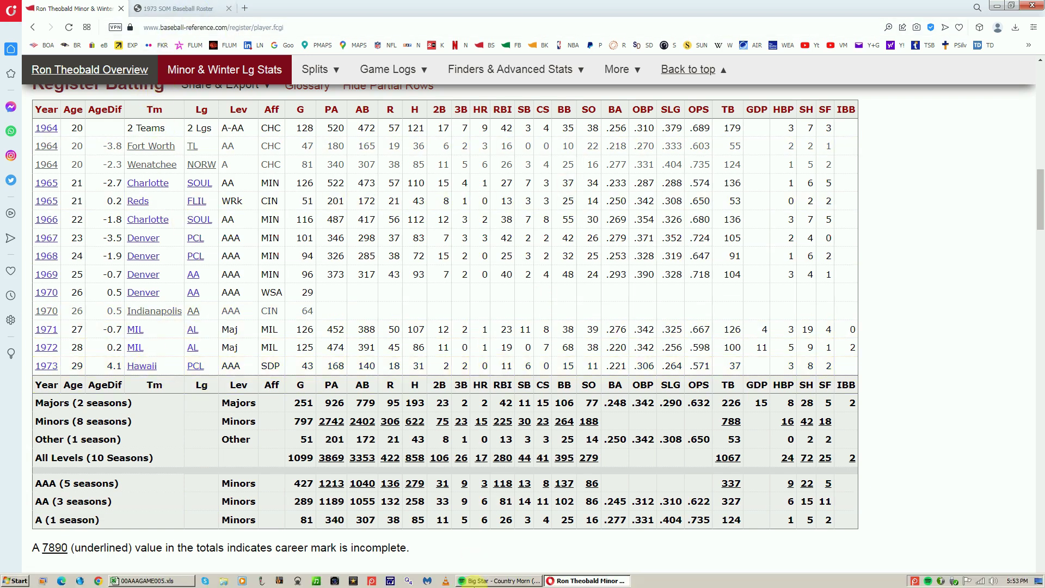
pyautogui.click(137, 581)
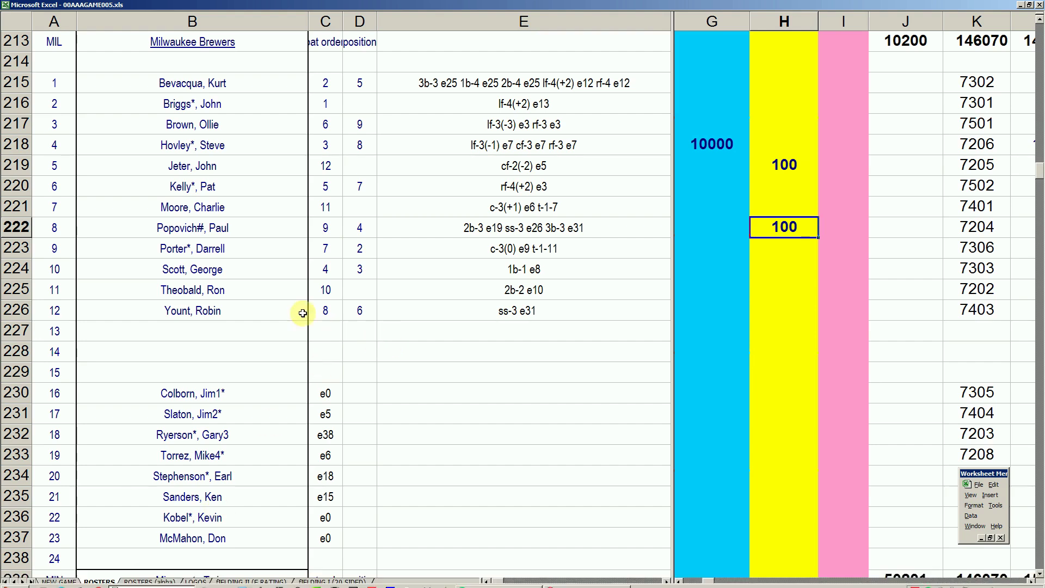
pyautogui.click(784, 289)
pyautogui.press('Tab')
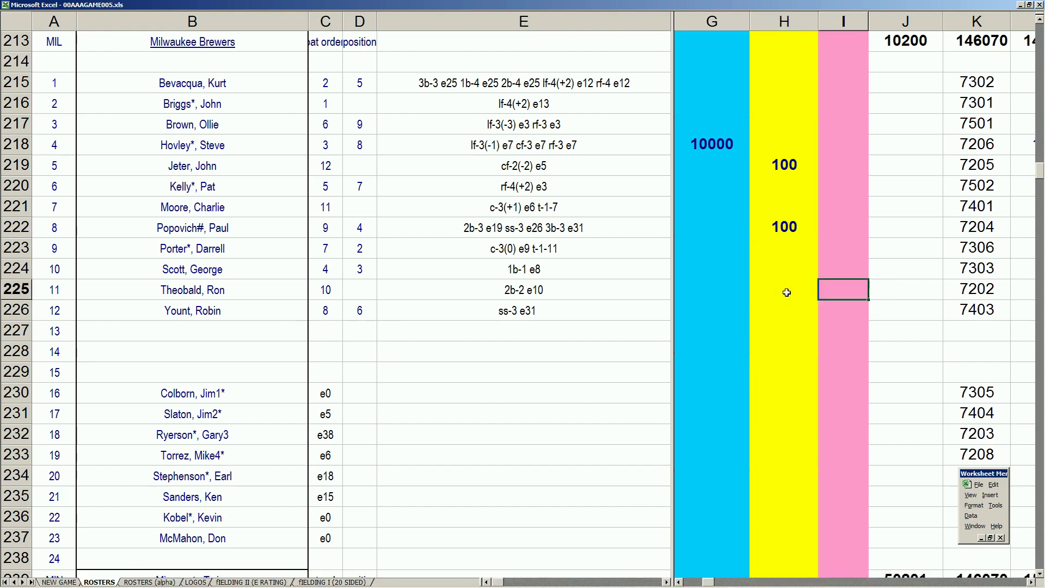
pyautogui.write('1')
pyautogui.press('Return')
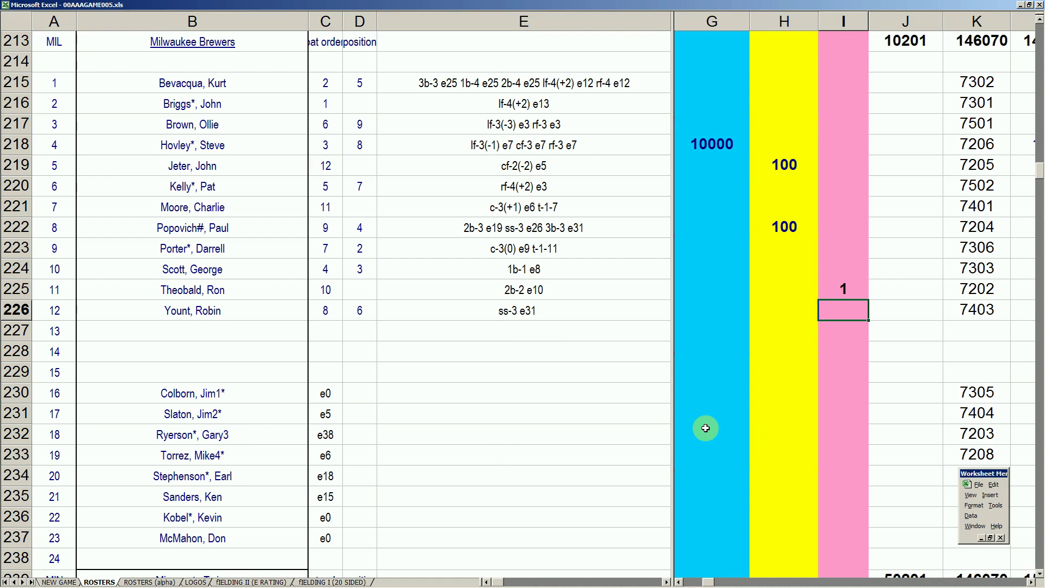
# Look up Gary Ryerson on Baseball Reference in the browser and examine his Standard Pitching table.
pyautogui.click(624, 580)
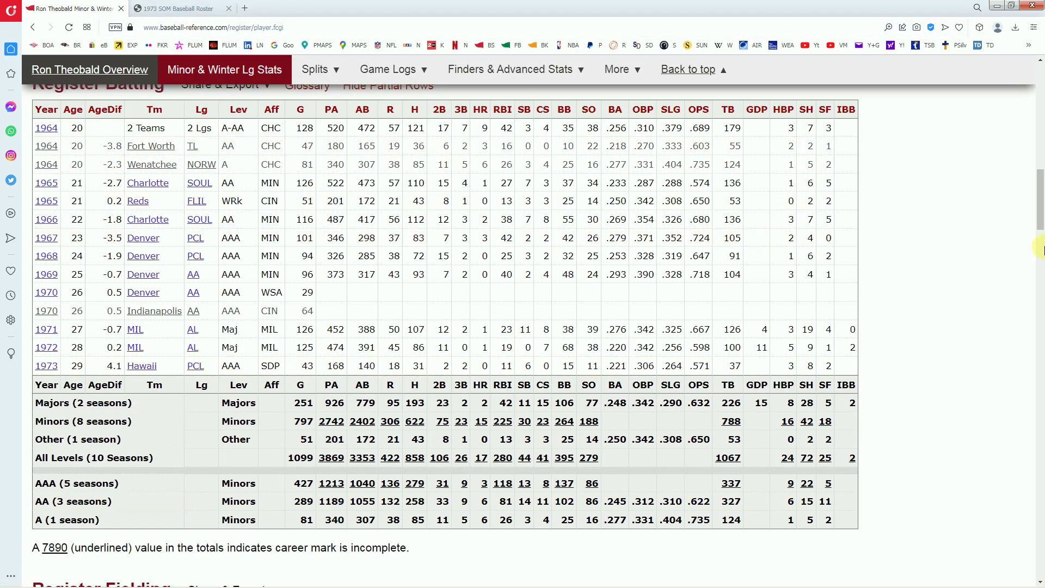
pyautogui.scroll(10, 1031, 229)
pyautogui.click(729, 107)
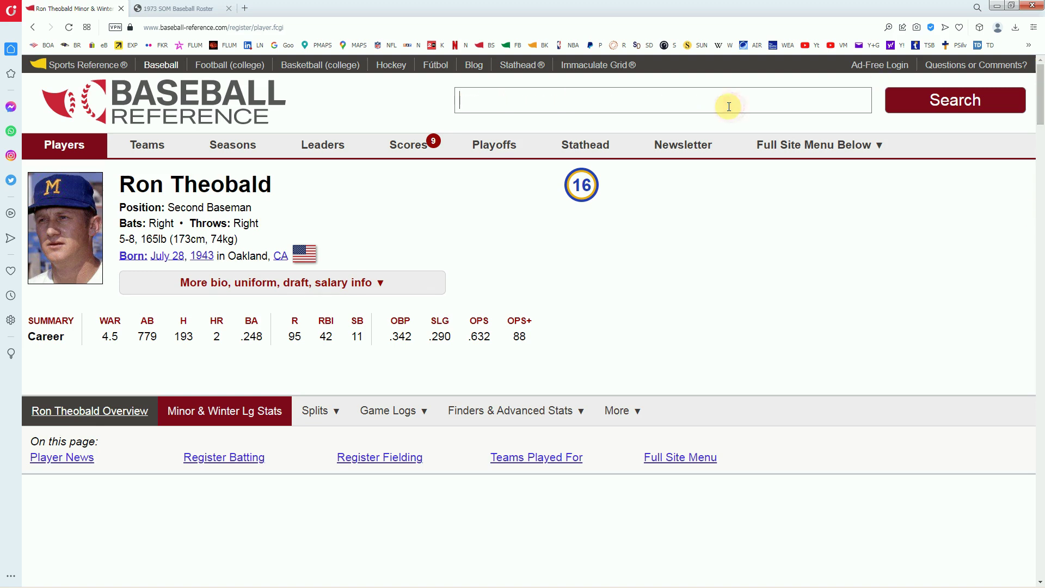
pyautogui.write('rye')
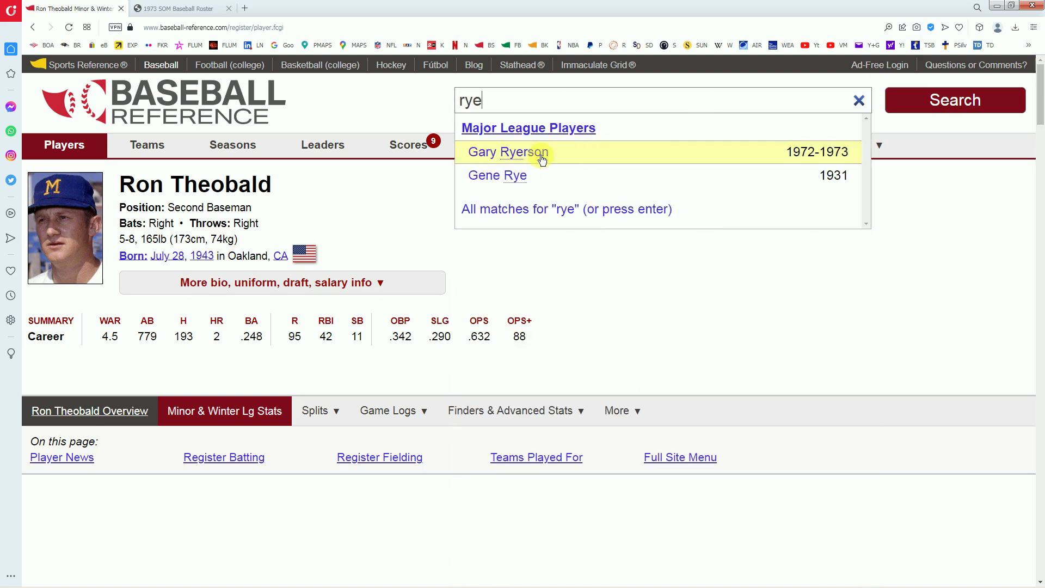
pyautogui.click(542, 155)
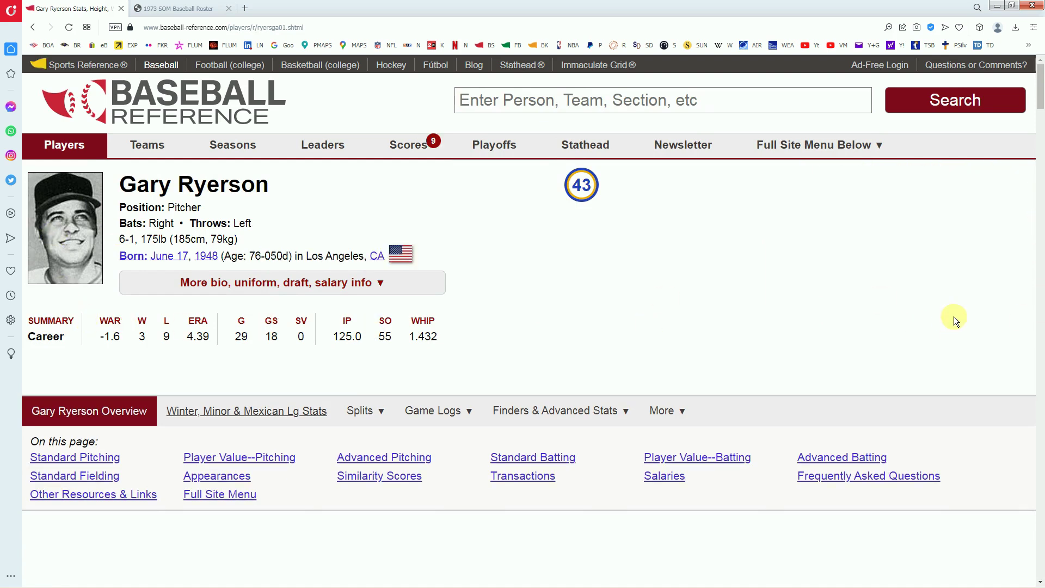
pyautogui.moveTo(1041, 105); pyautogui.dragTo(1025, 166)
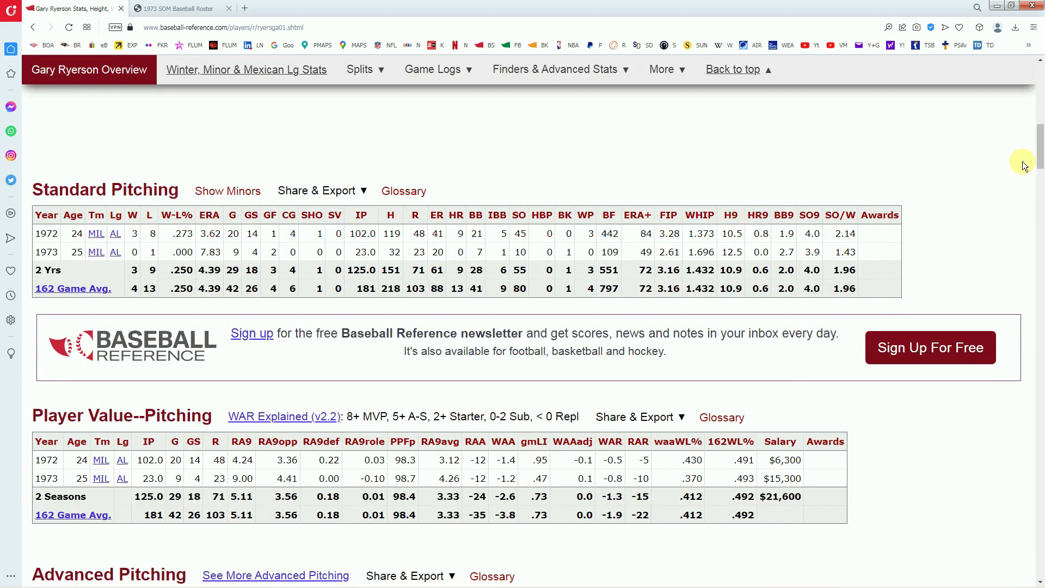
pyautogui.moveTo(214, 240)
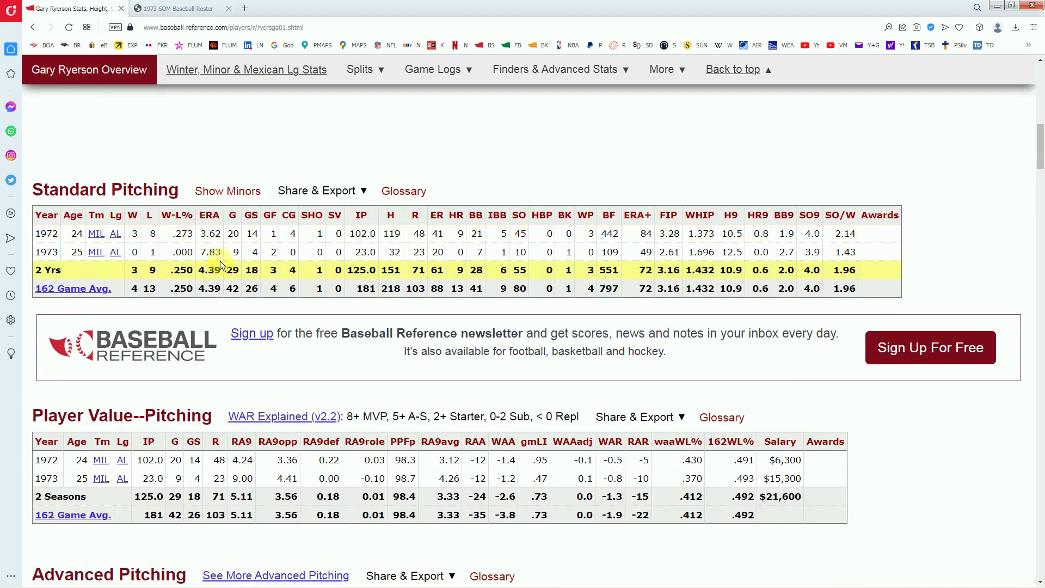
# Check the American League page of the 1973 SOM roster sheet for Ryerson among the Milwaukee Brewers pitchers and the additional players.
pyautogui.click(183, 10)
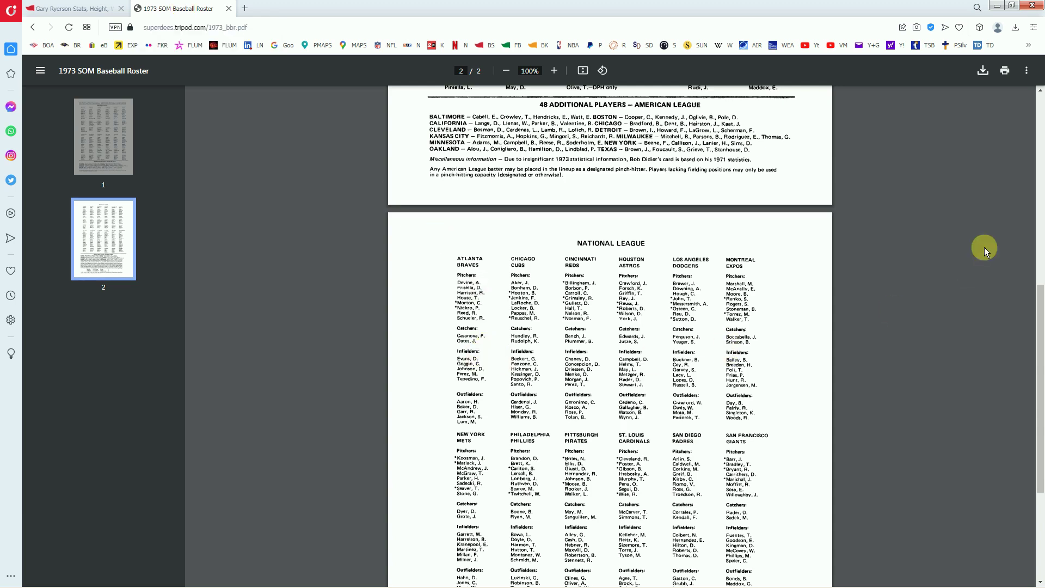
pyautogui.moveTo(1038, 307); pyautogui.dragTo(1039, 134)
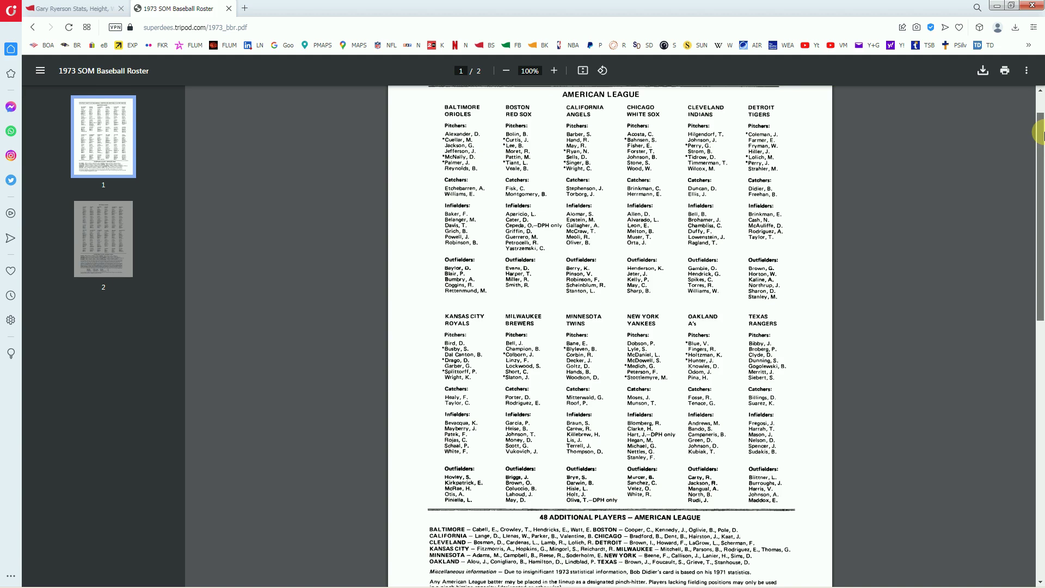
pyautogui.moveTo(1040, 133); pyautogui.dragTo(1039, 175)
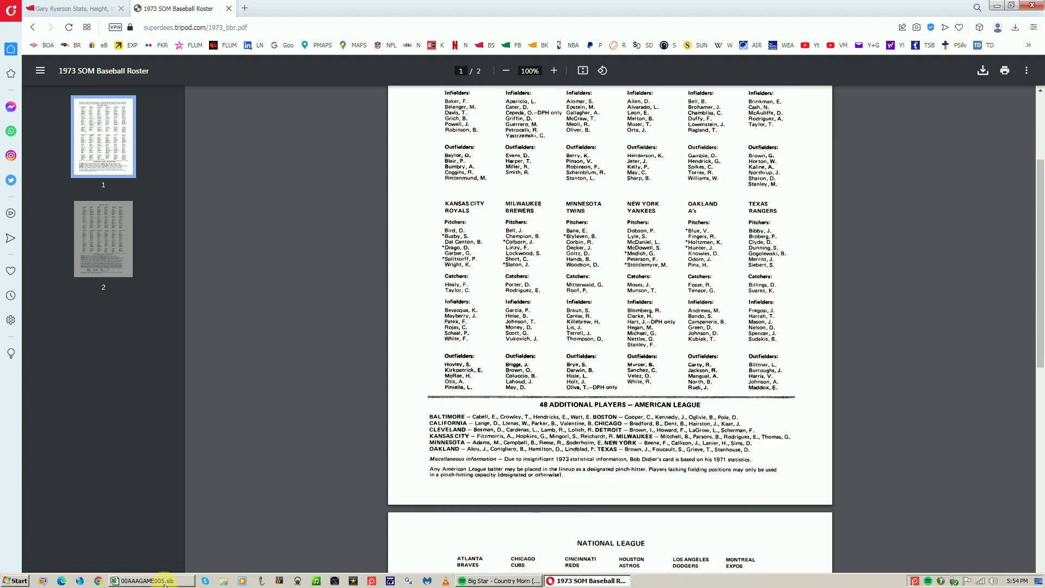
# Enter 1 in the pink column for Gary Ryerson on the Milwaukee Brewers roster in the Excel workbook.
pyautogui.click(146, 583)
pyautogui.click(684, 376)
pyautogui.press('Down')
pyautogui.press('Down')
pyautogui.press('Down')
pyautogui.press('Right')
pyautogui.press('Right')
pyautogui.write('1')
pyautogui.press('Up')
pyautogui.press('Down')
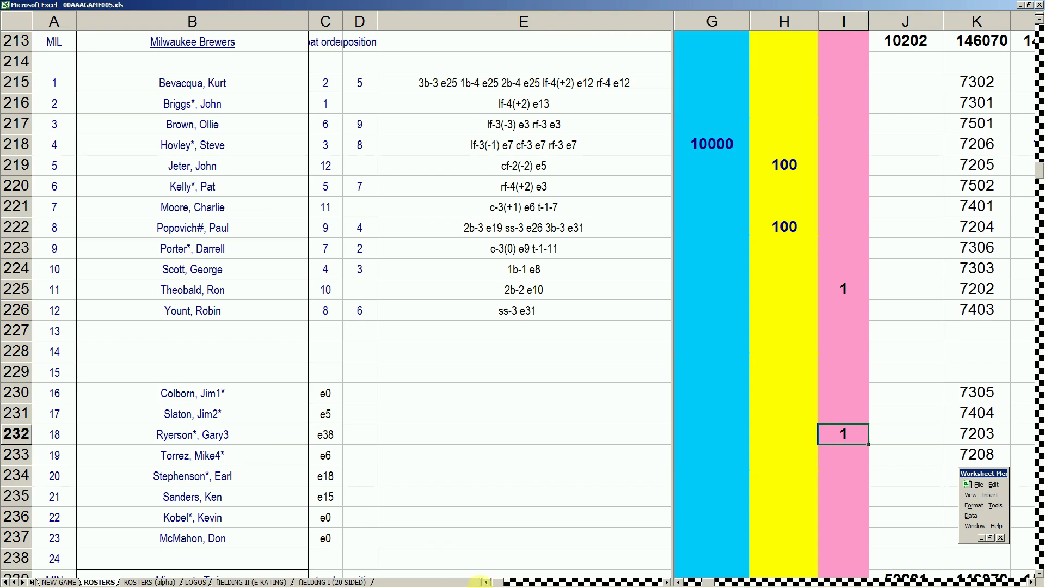
# Return to Baseball Reference in the browser and open Mike Torrez's player page.
pyautogui.moveTo(482, 585)
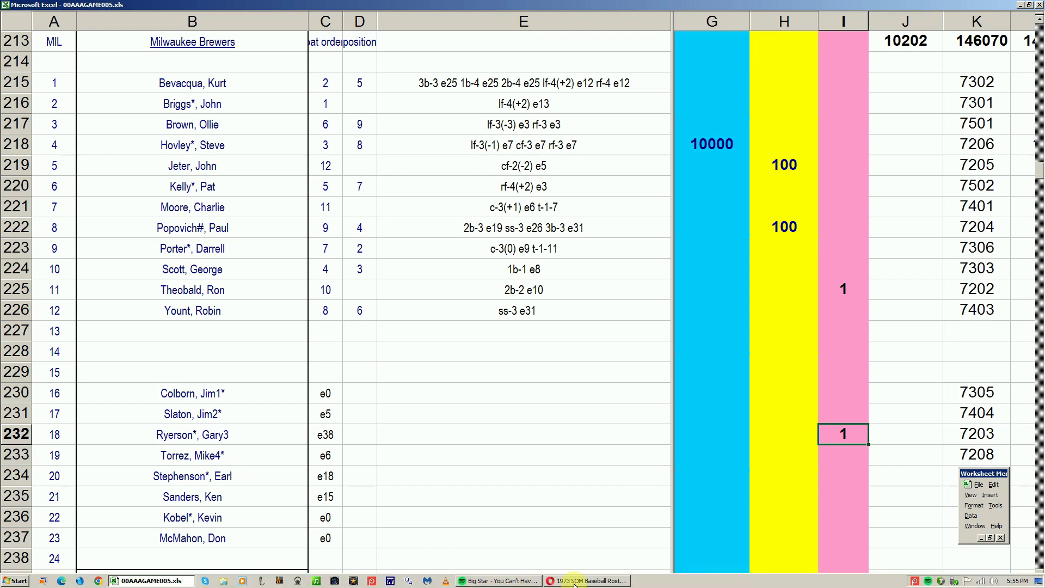
pyautogui.click(571, 581)
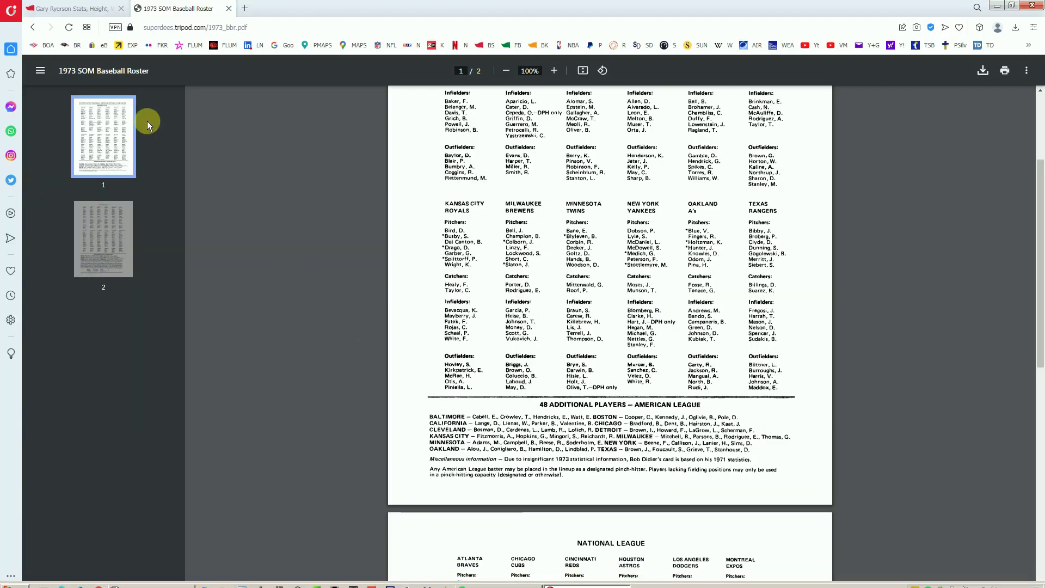
pyautogui.click(109, 8)
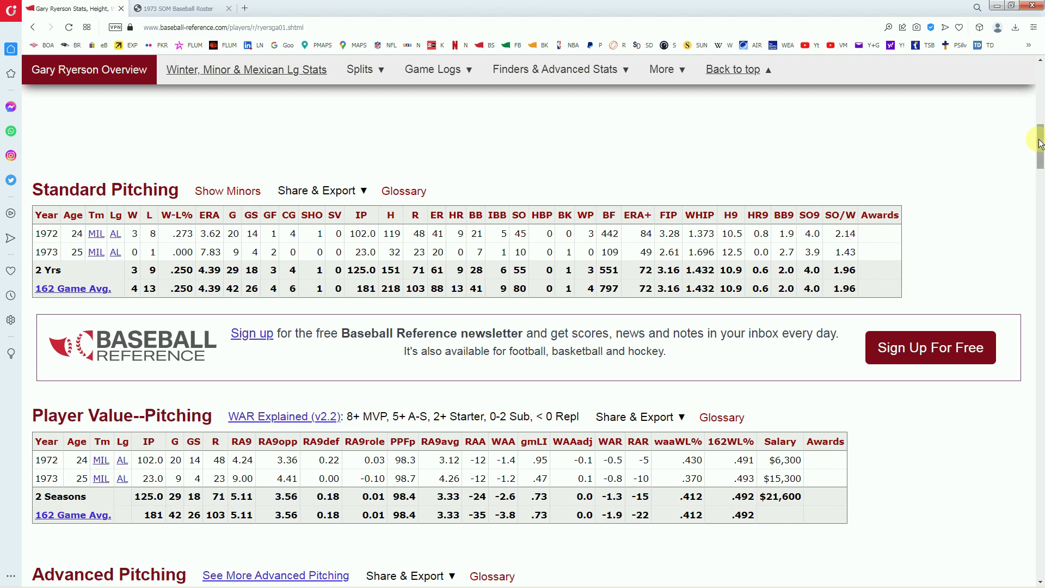
pyautogui.moveTo(1041, 136); pyautogui.dragTo(1040, 73)
pyautogui.click(819, 98)
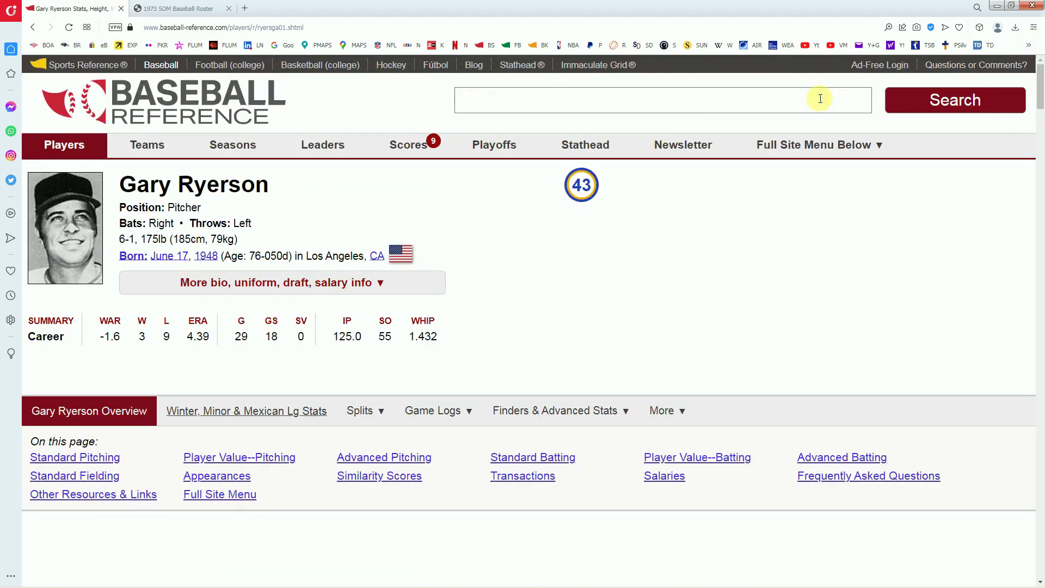
pyautogui.write('torre')
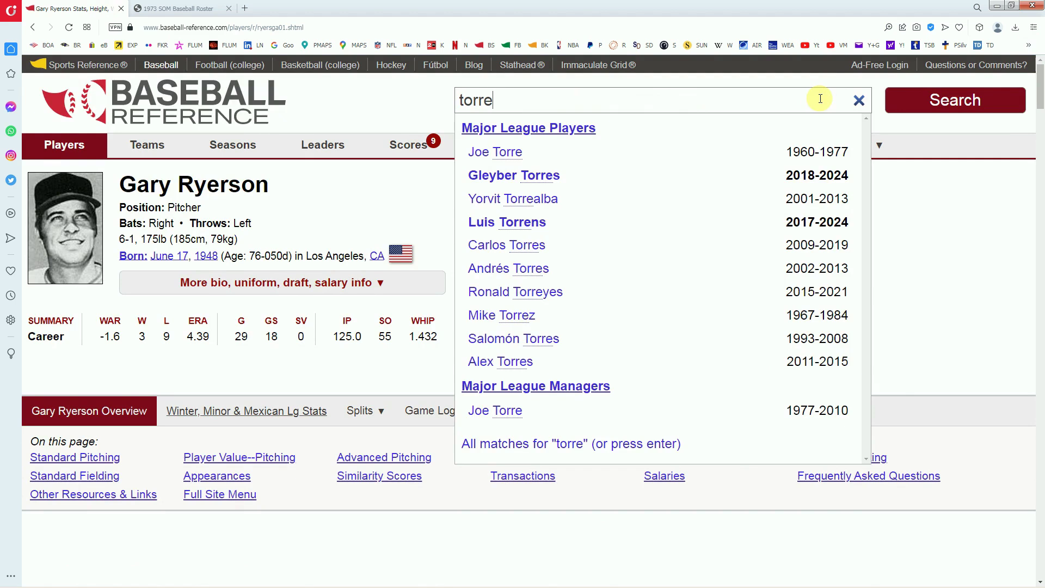
pyautogui.write('z')
pyautogui.click(513, 158)
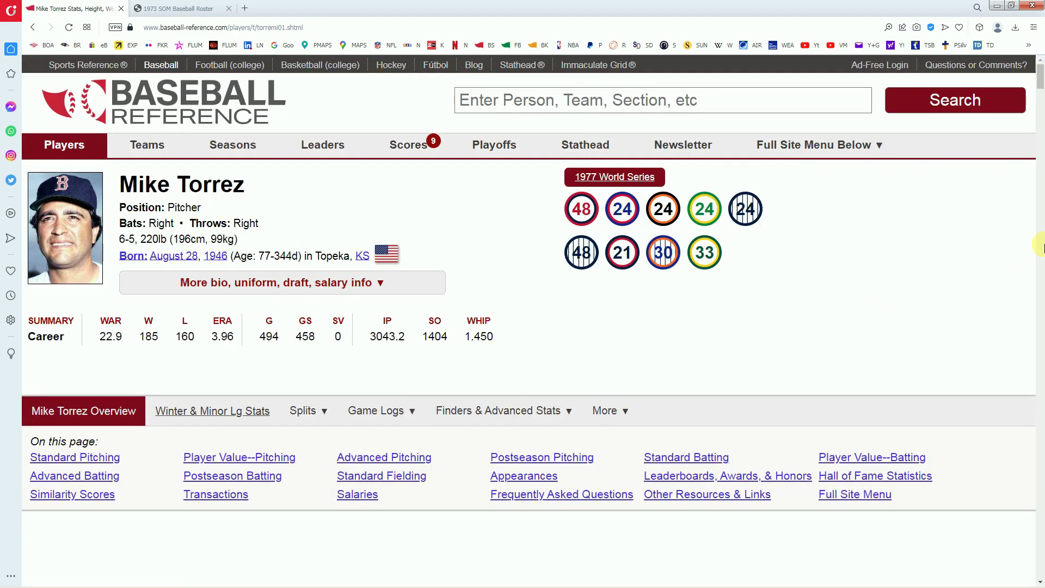
# Examine Mike Torrez's season-by-season Standard Pitching table and his career summary.
pyautogui.moveTo(1039, 77); pyautogui.dragTo(1039, 121)
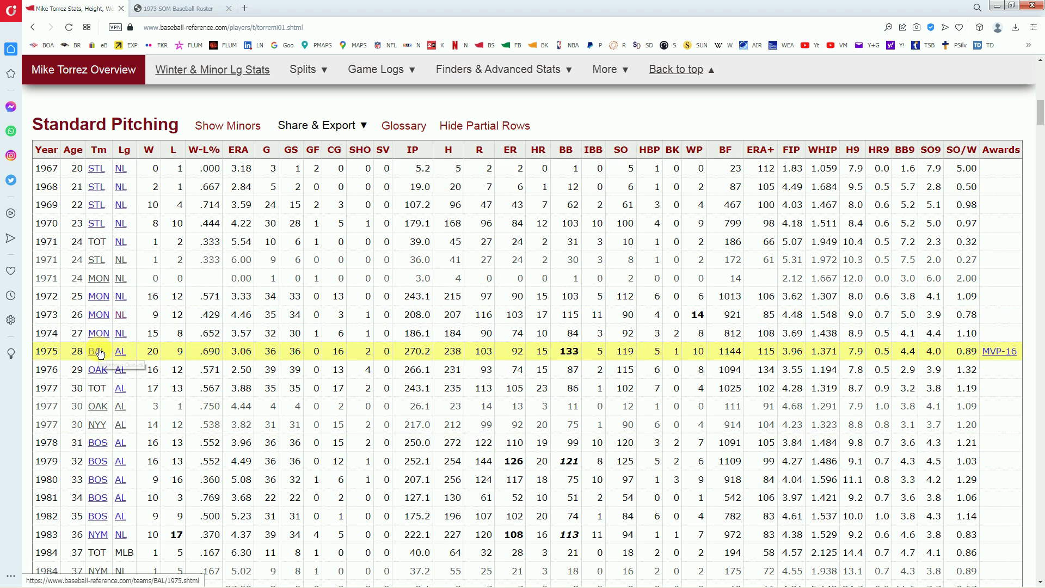
pyautogui.moveTo(1040, 126); pyautogui.dragTo(1040, 90)
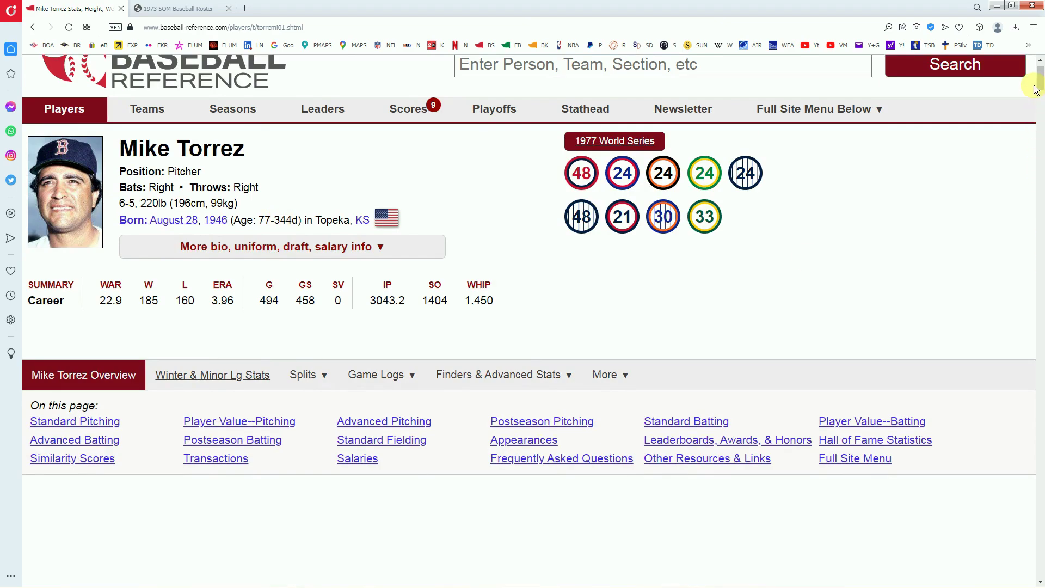
pyautogui.moveTo(1040, 82); pyautogui.dragTo(1040, 124)
pyautogui.click(72, 348)
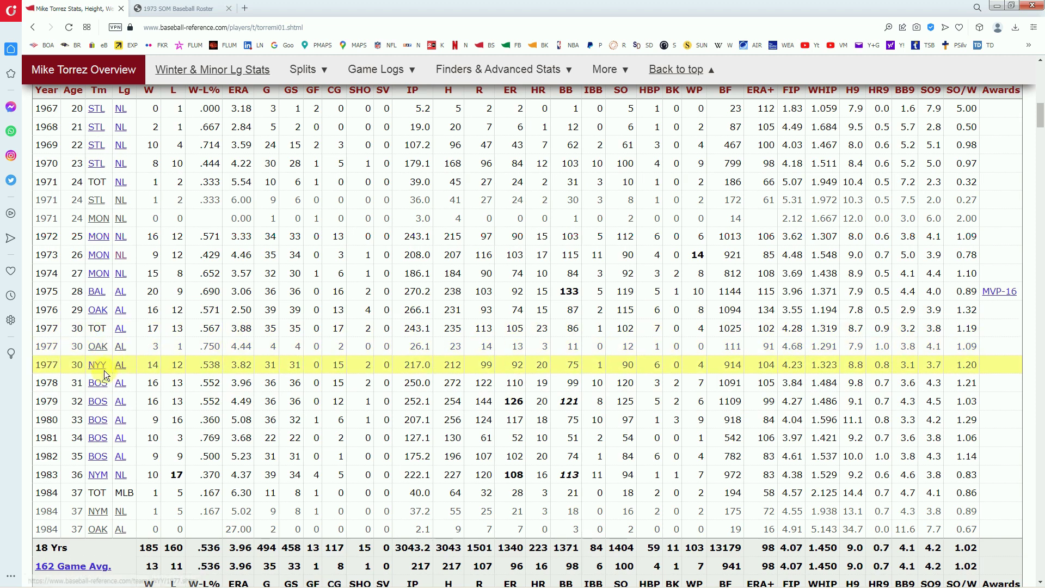
# Enter 10000 in the blue column for Mike Torrez on the Milwaukee Brewers roster in the Excel workbook.
pyautogui.moveTo(240, 447)
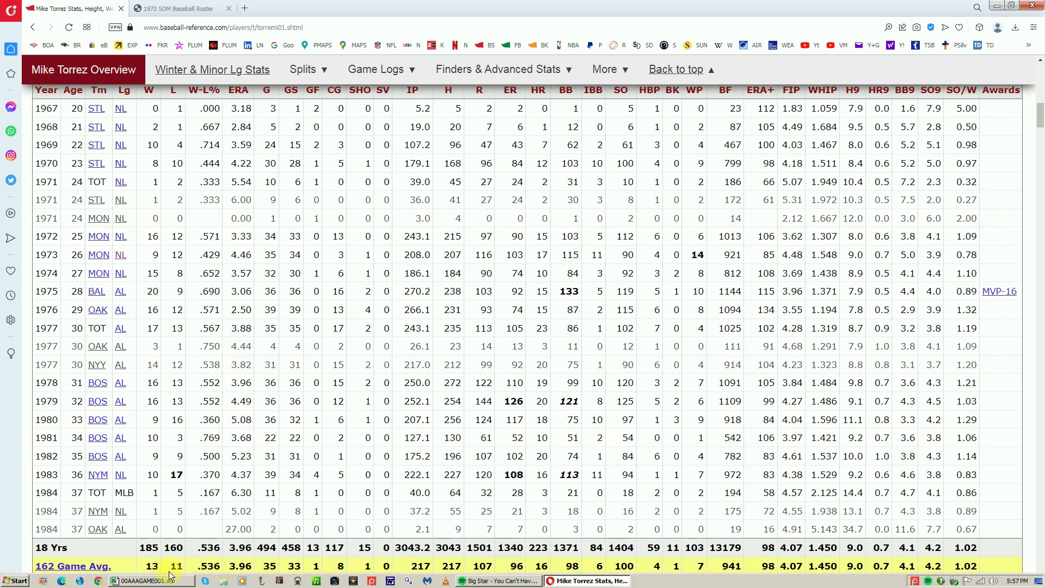
pyautogui.click(158, 580)
pyautogui.click(700, 437)
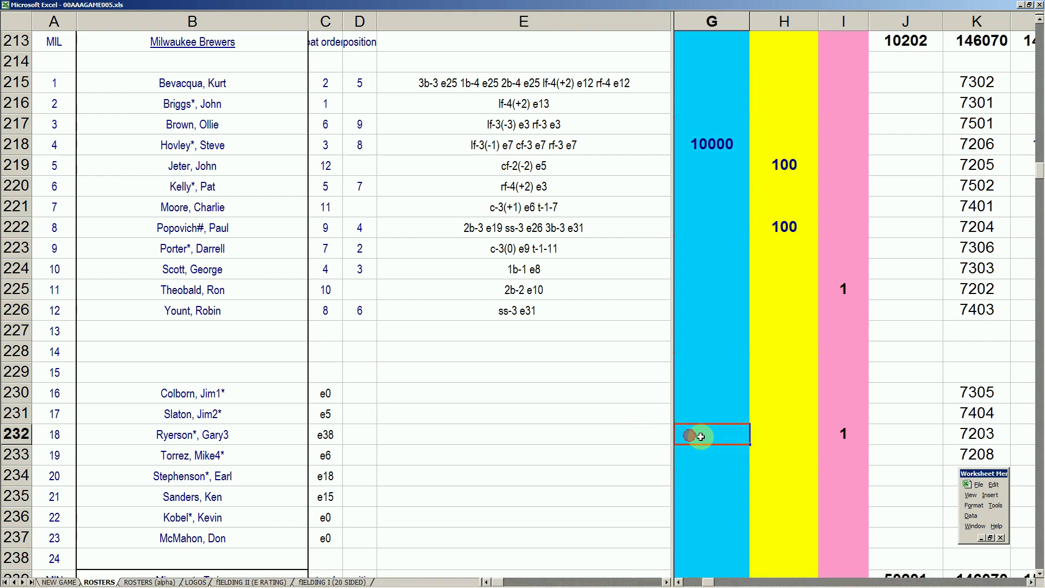
pyautogui.click(722, 449)
pyautogui.write('10000')
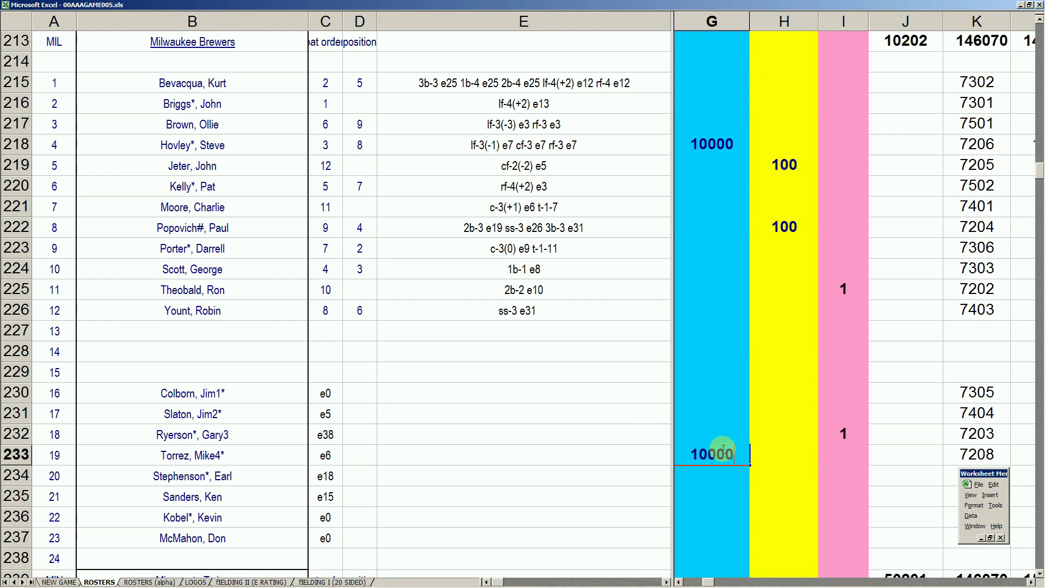
pyautogui.press('Return')
# Look up Earl Stephenson on Baseball Reference in the browser and examine his Standard Pitching table.
pyautogui.moveTo(626, 582)
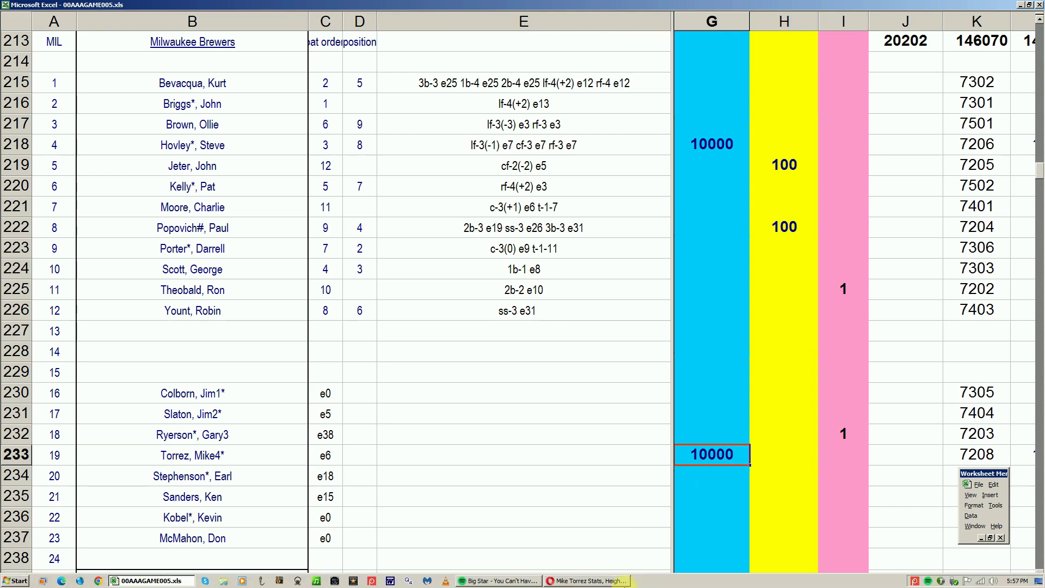
pyautogui.click(565, 580)
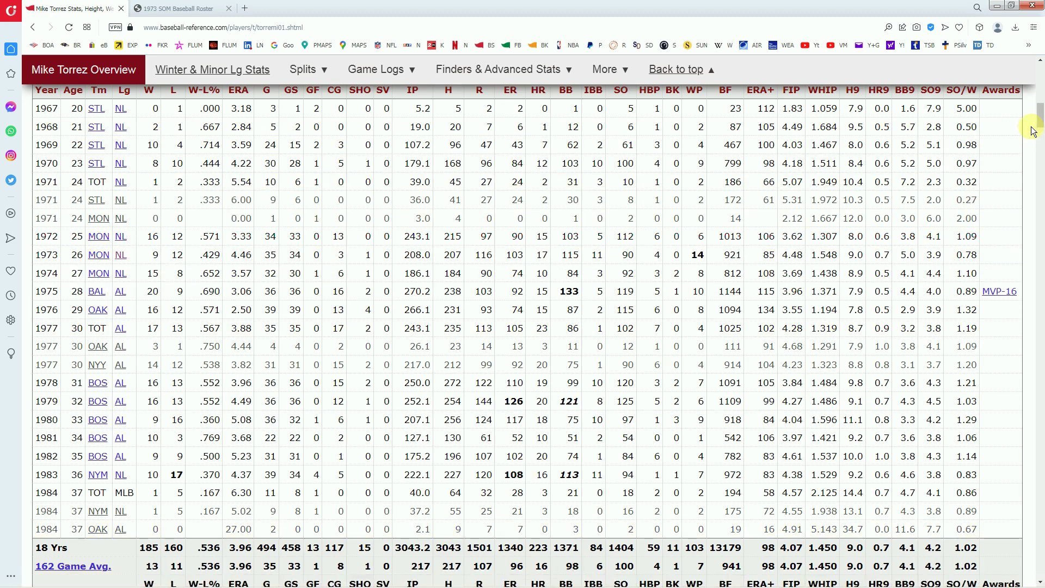
pyautogui.moveTo(1040, 119); pyautogui.dragTo(1040, 76)
pyautogui.click(819, 100)
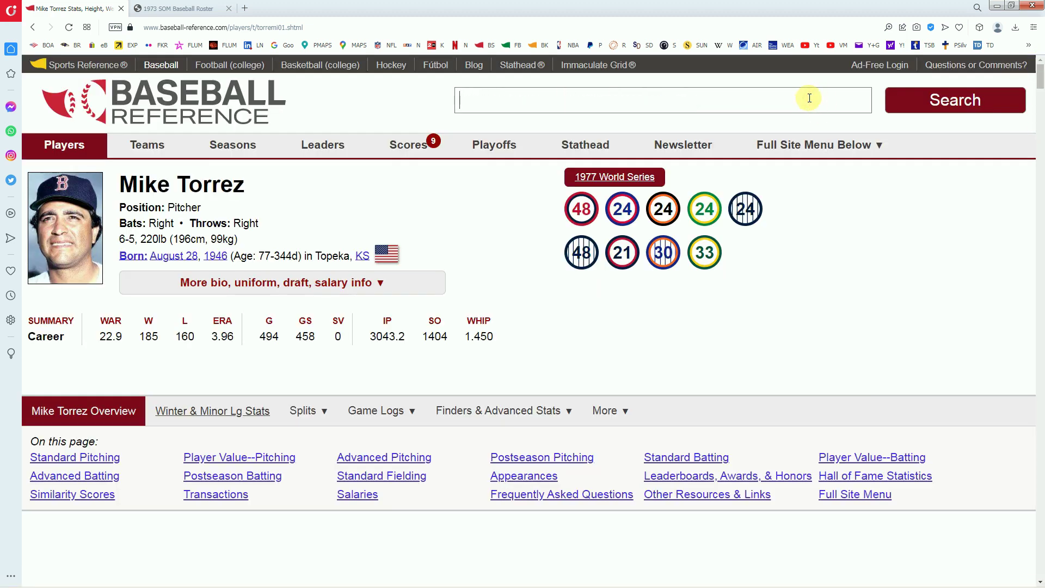
pyautogui.write('earl s')
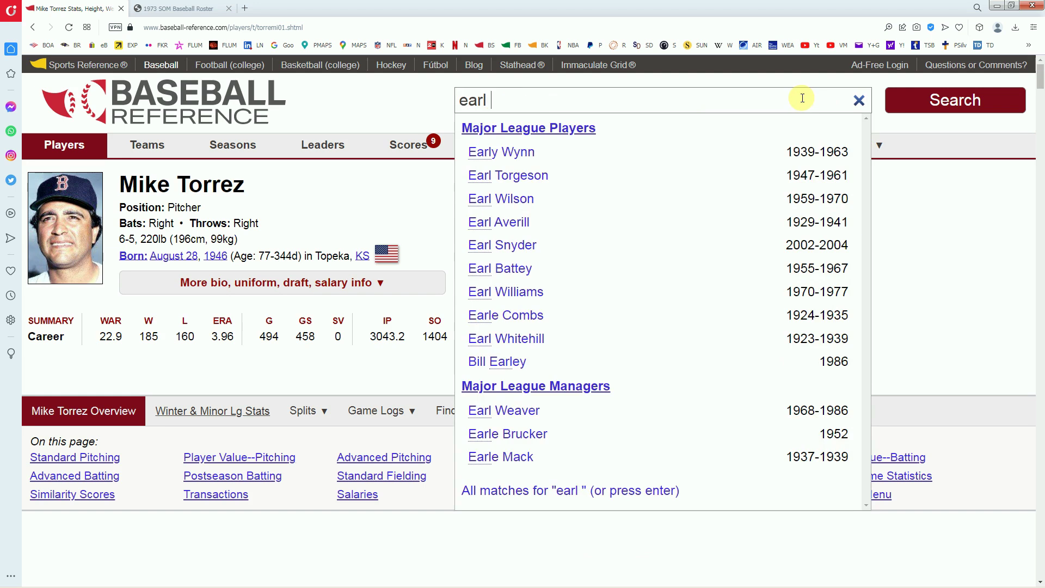
pyautogui.write('t')
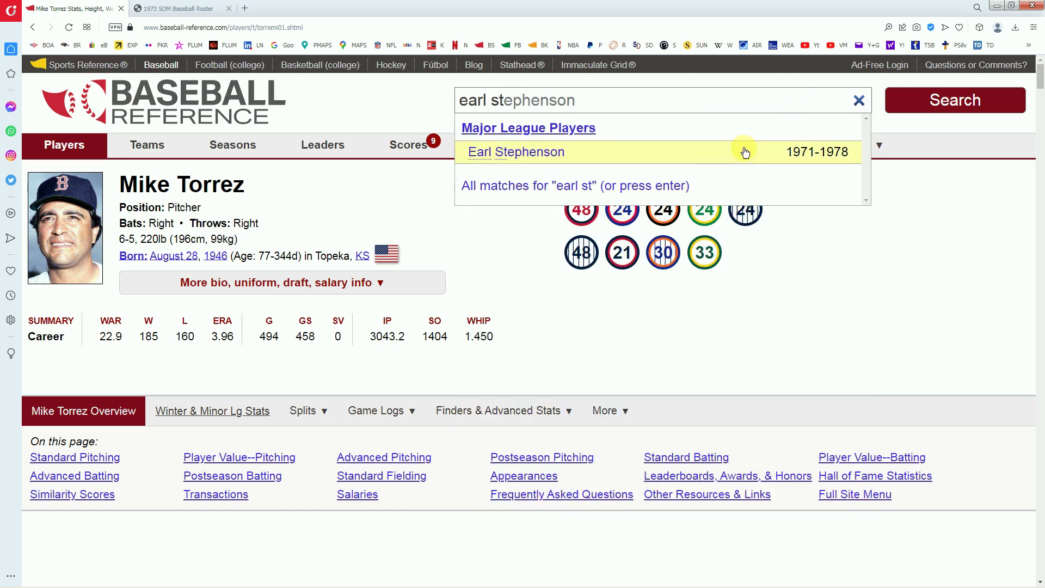
pyautogui.click(540, 158)
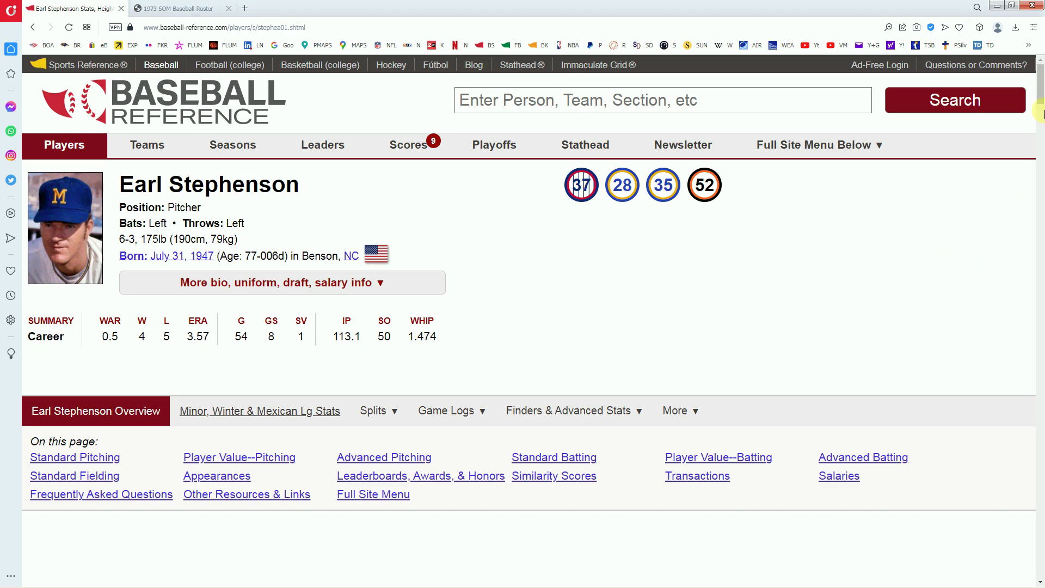
pyautogui.moveTo(1037, 103); pyautogui.dragTo(1028, 149)
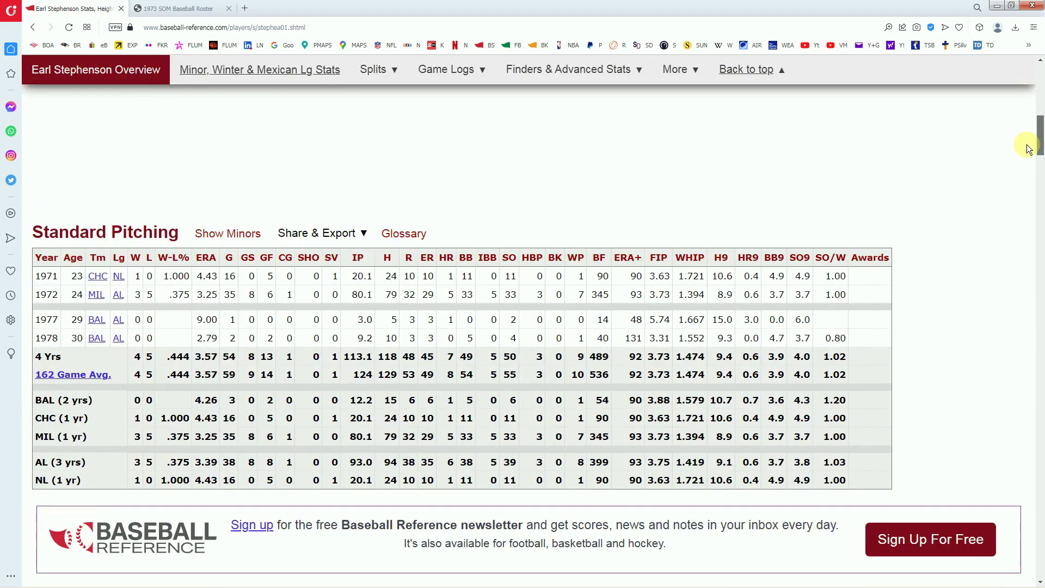
pyautogui.click(212, 300)
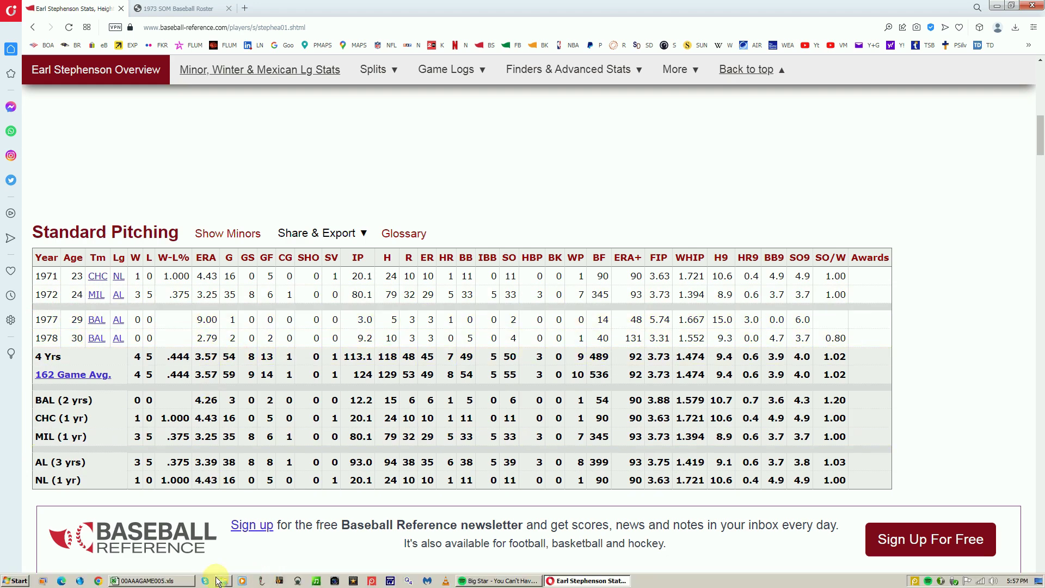
# Enter 1 in the pink column for Earl Stephenson on the Milwaukee Brewers roster in the Excel workbook.
pyautogui.click(155, 584)
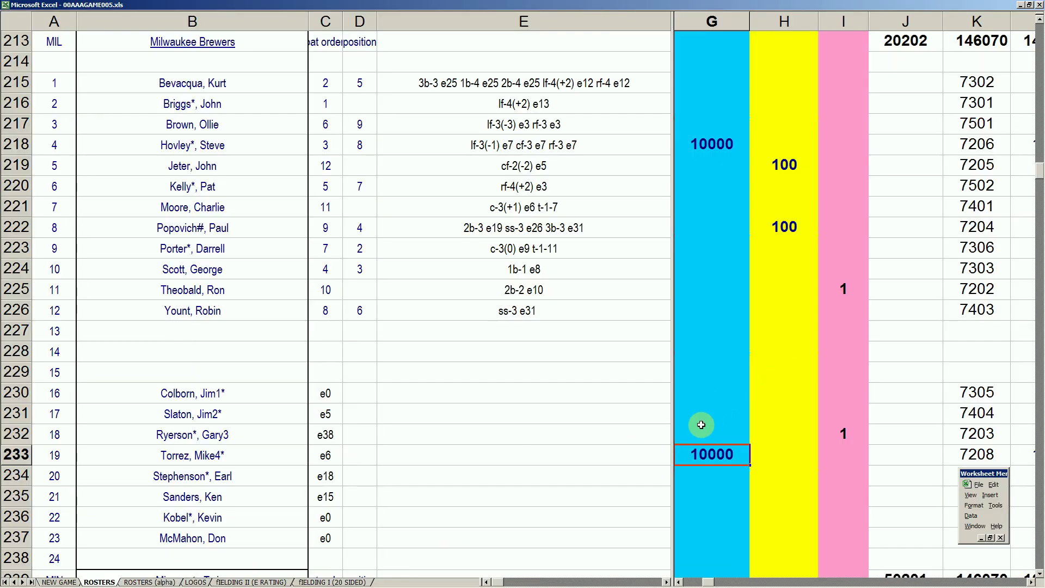
pyautogui.click(710, 476)
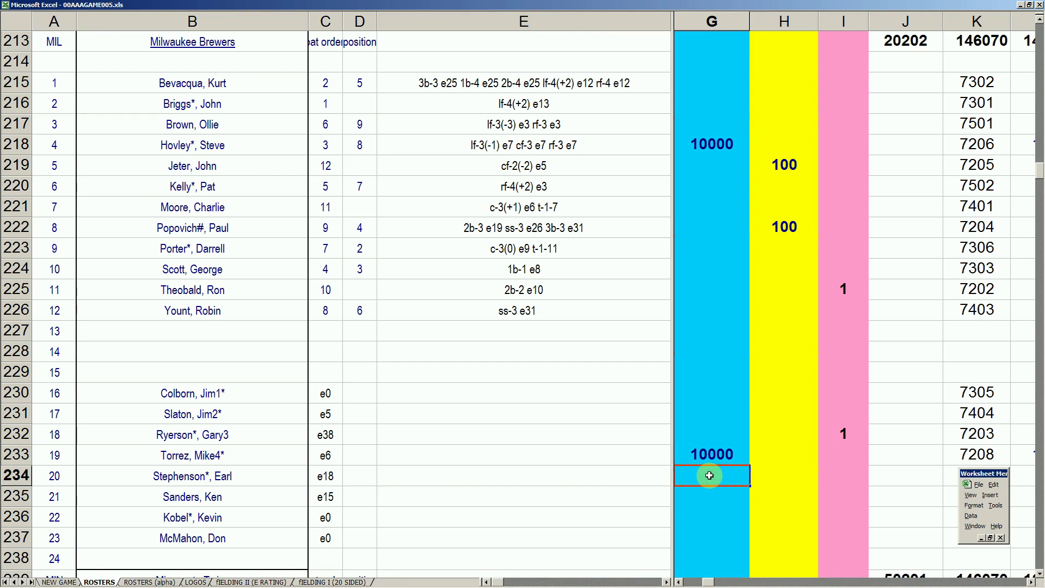
pyautogui.press('Right')
pyautogui.press('Right')
pyautogui.write('1')
pyautogui.press('Return')
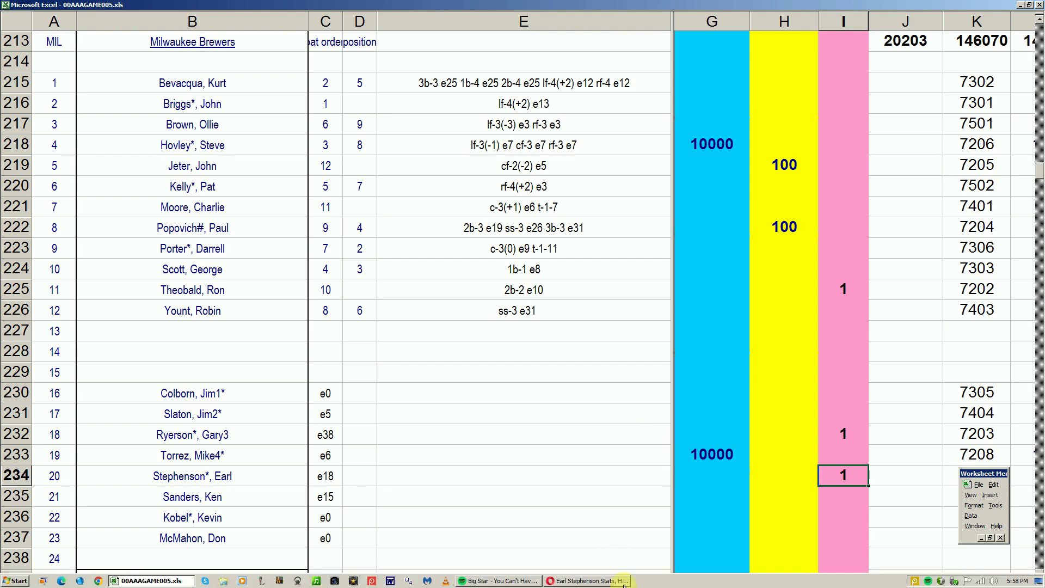
# Look up Ken Sanders on Baseball Reference in the browser and examine his season-by-season Standard Pitching table.
pyautogui.click(623, 581)
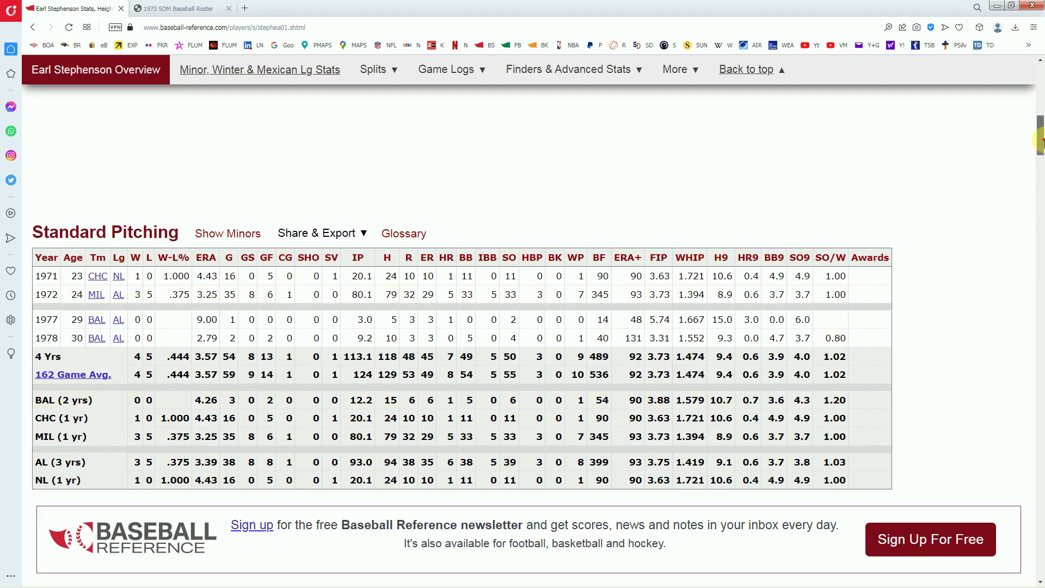
pyautogui.moveTo(1040, 141); pyautogui.dragTo(1040, 88)
pyautogui.click(847, 106)
pyautogui.write('sanders')
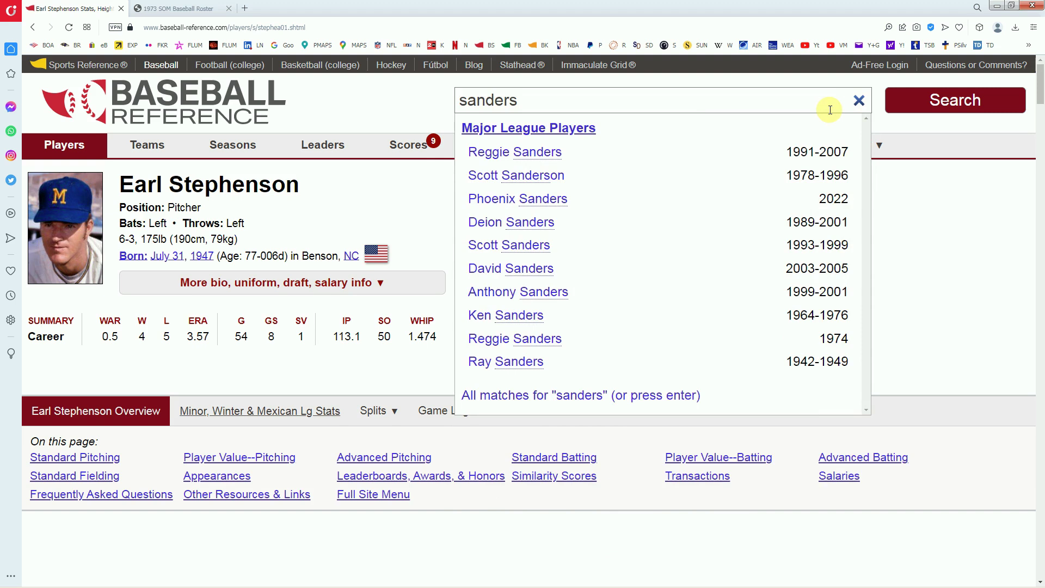
pyautogui.press('Home')
pyautogui.write('ken')
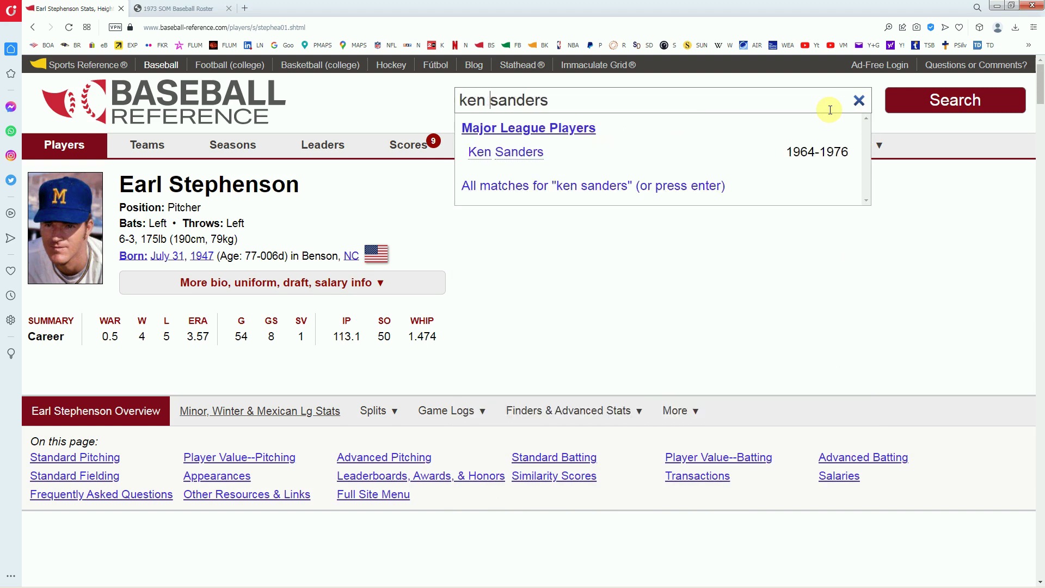
pyautogui.click(532, 154)
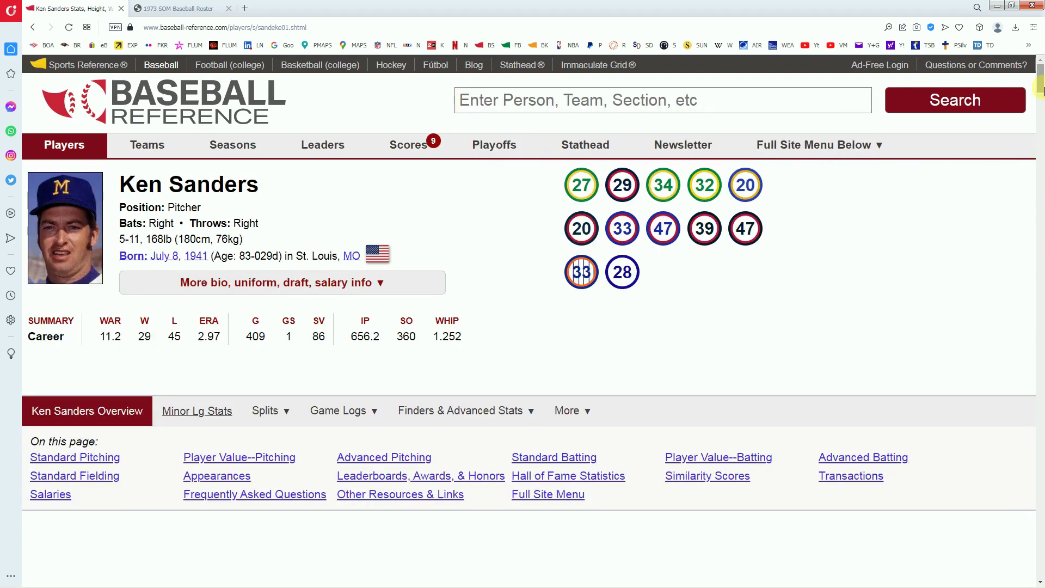
pyautogui.moveTo(1041, 82); pyautogui.dragTo(1039, 120)
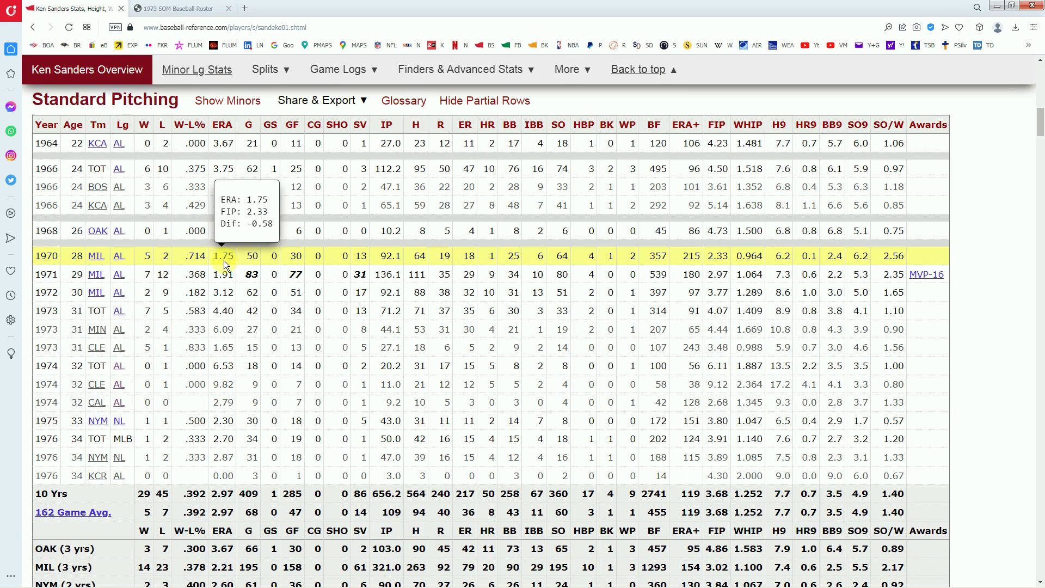
pyautogui.moveTo(221, 273)
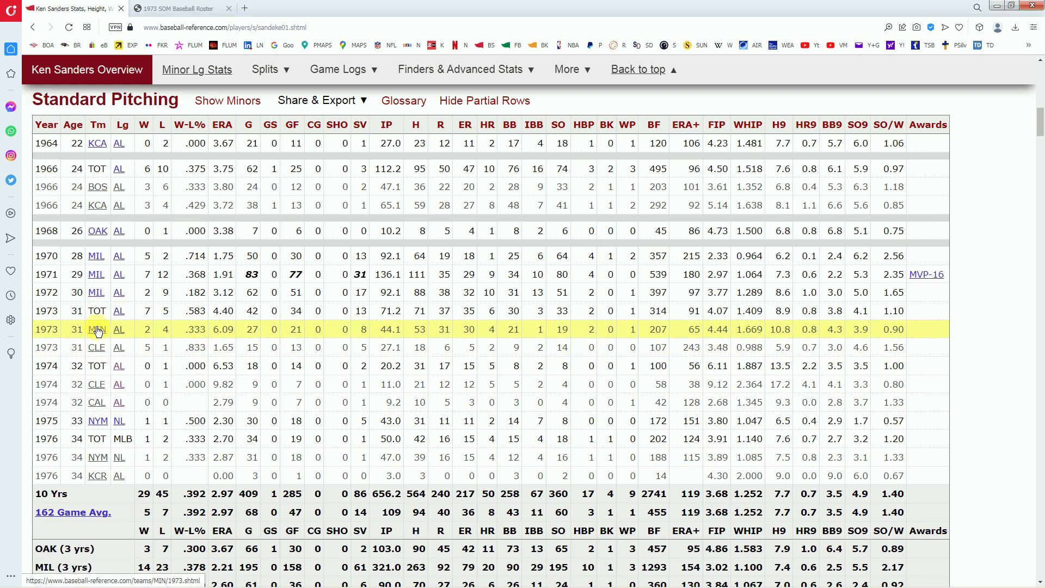
# Search the 1973 Strat-O-Matic roster sheet for Ken Sanders, including the additional players of both leagues.
pyautogui.click(198, 10)
pyautogui.moveTo(1040, 227); pyautogui.dragTo(1040, 169)
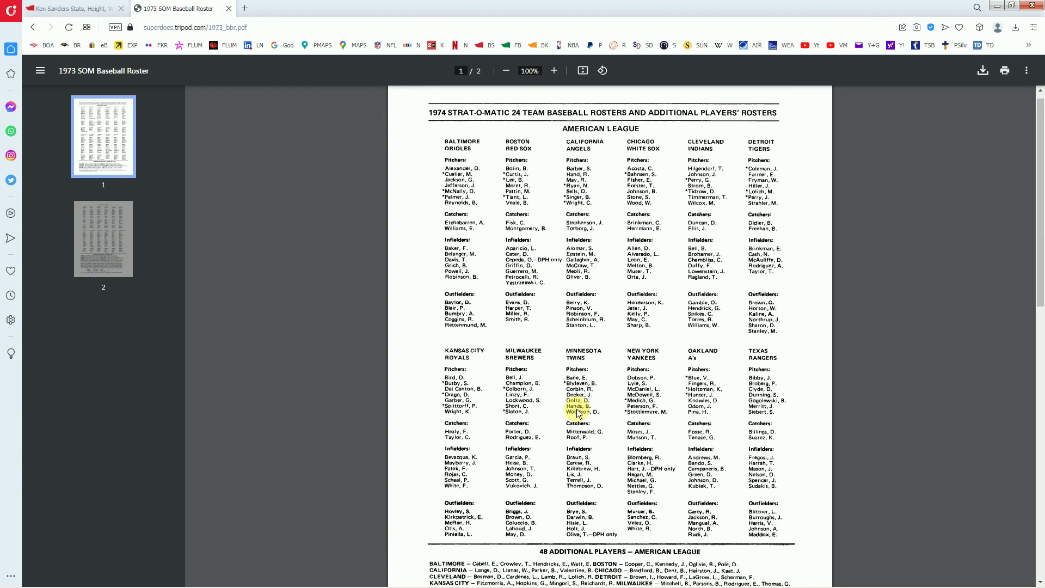
pyautogui.moveTo(1034, 291); pyautogui.dragTo(1026, 345)
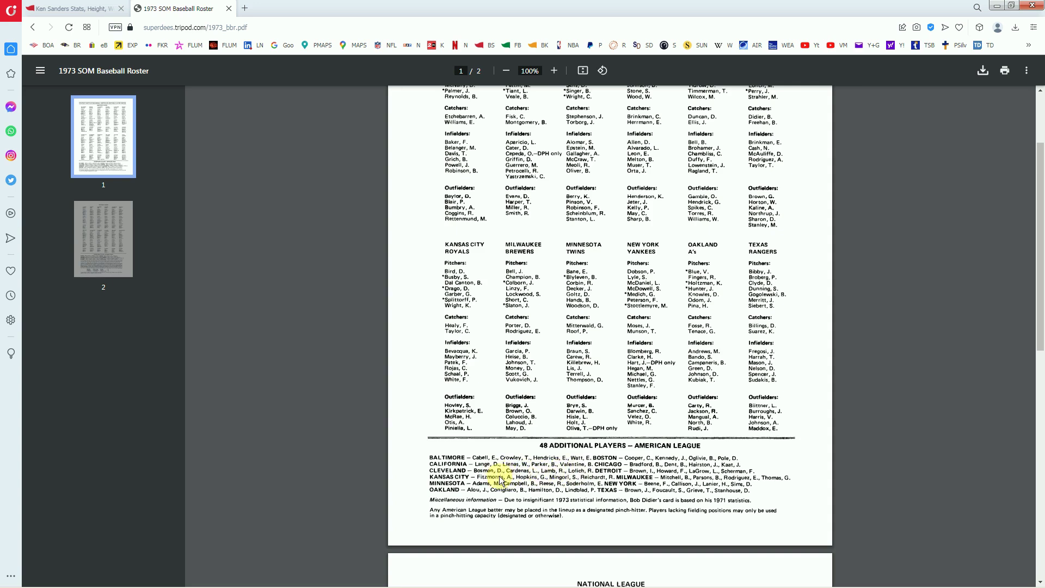
pyautogui.moveTo(1039, 251); pyautogui.dragTo(1033, 484)
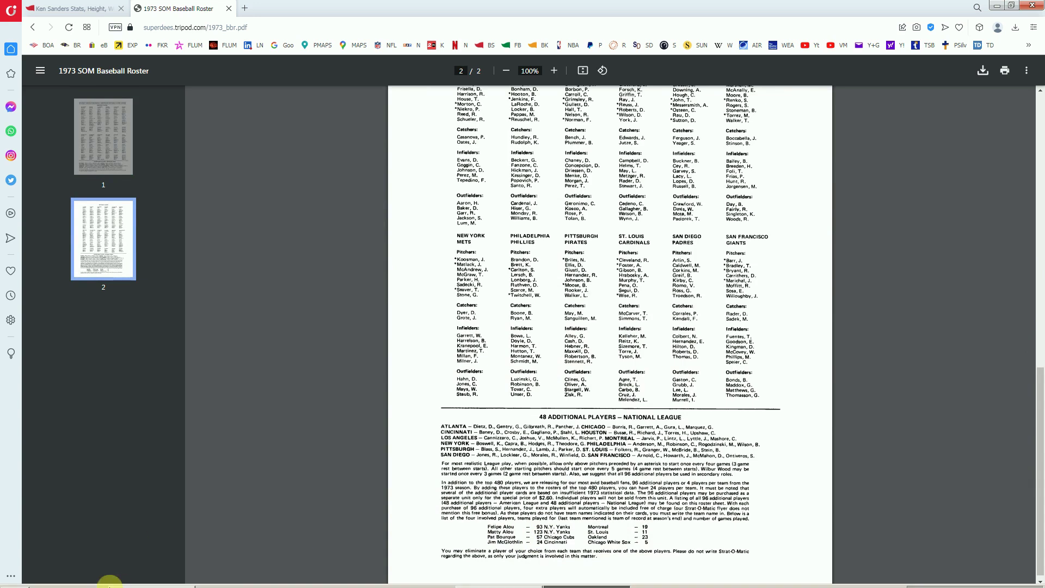
# Check the Milwaukee Brewers roster in the Excel workbook and return to Ken Sanders's Standard Pitching table in the browser.
pyautogui.moveTo(105, 585)
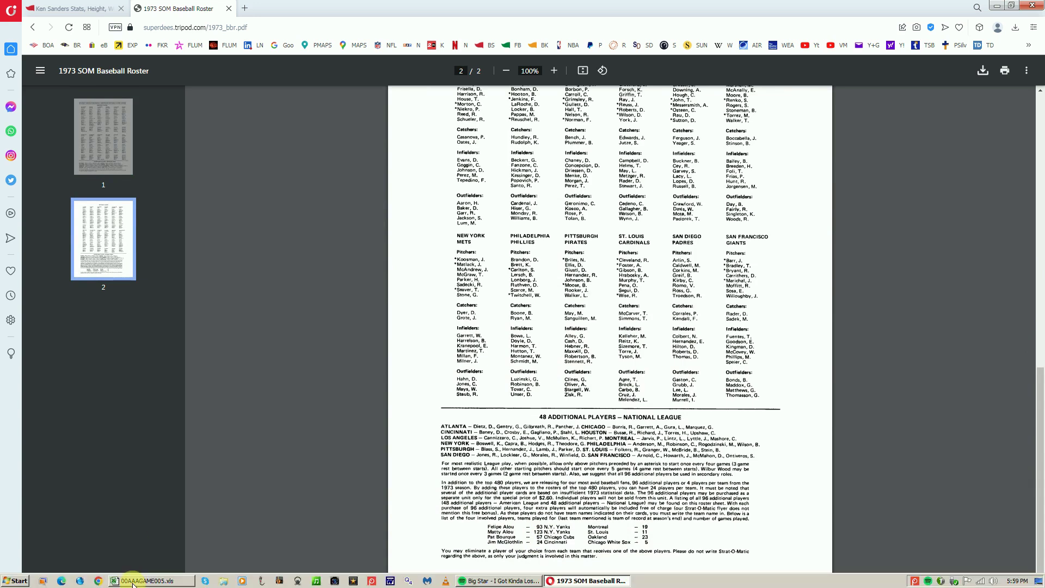
pyautogui.click(133, 581)
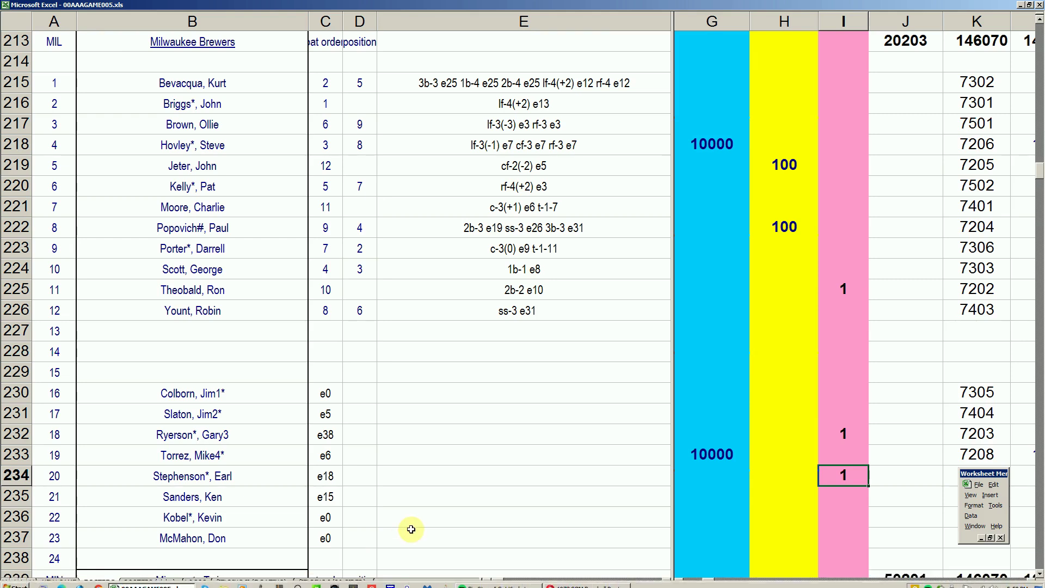
pyautogui.click(561, 581)
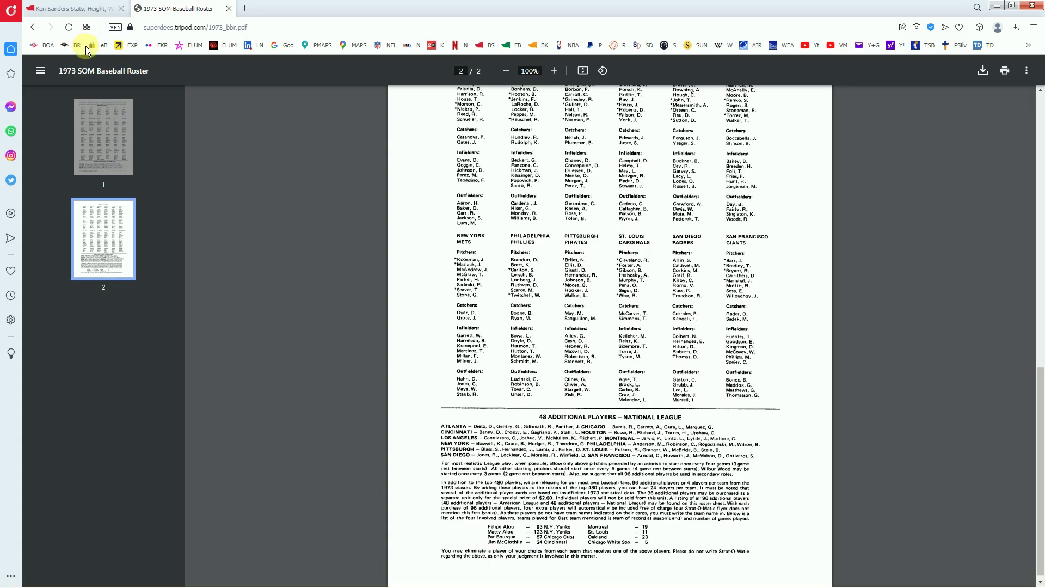
pyautogui.click(76, 9)
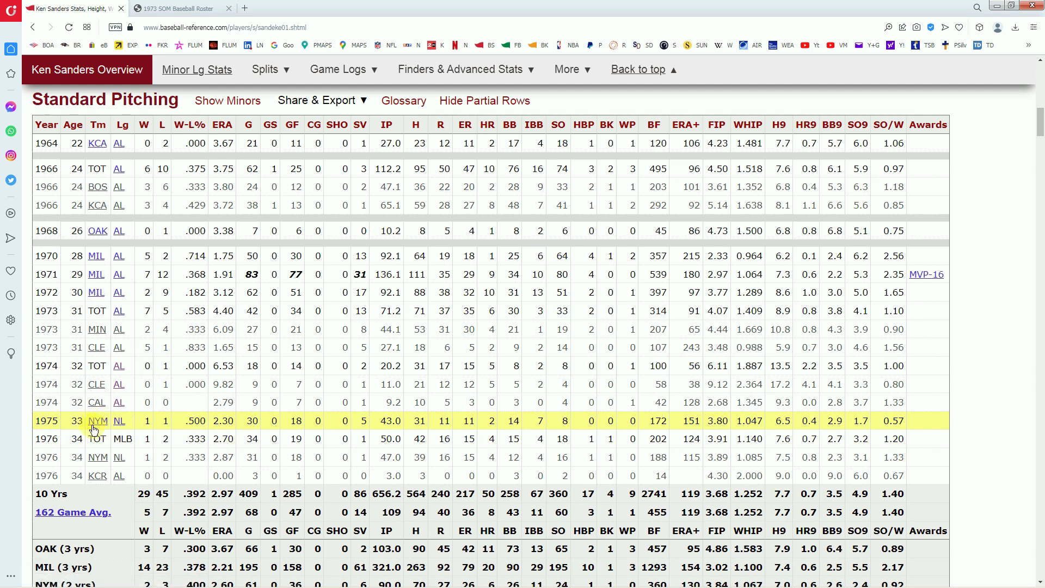
# Open the 1975 (ORIGINAL) Strat-O-Matic season roster and examine its American and National League player lists for Ken Sanders.
pyautogui.click(187, 11)
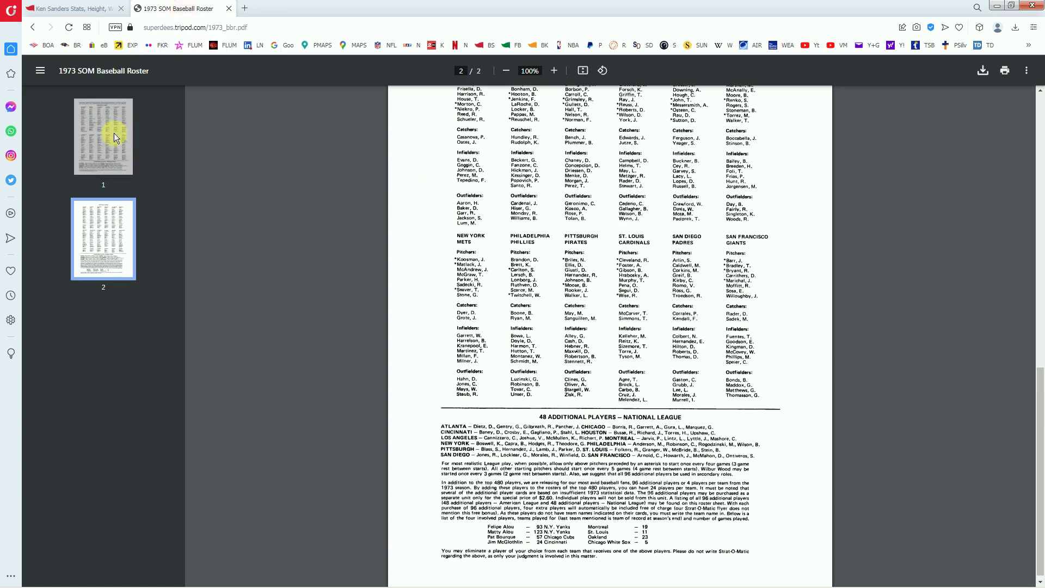
pyautogui.click(35, 29)
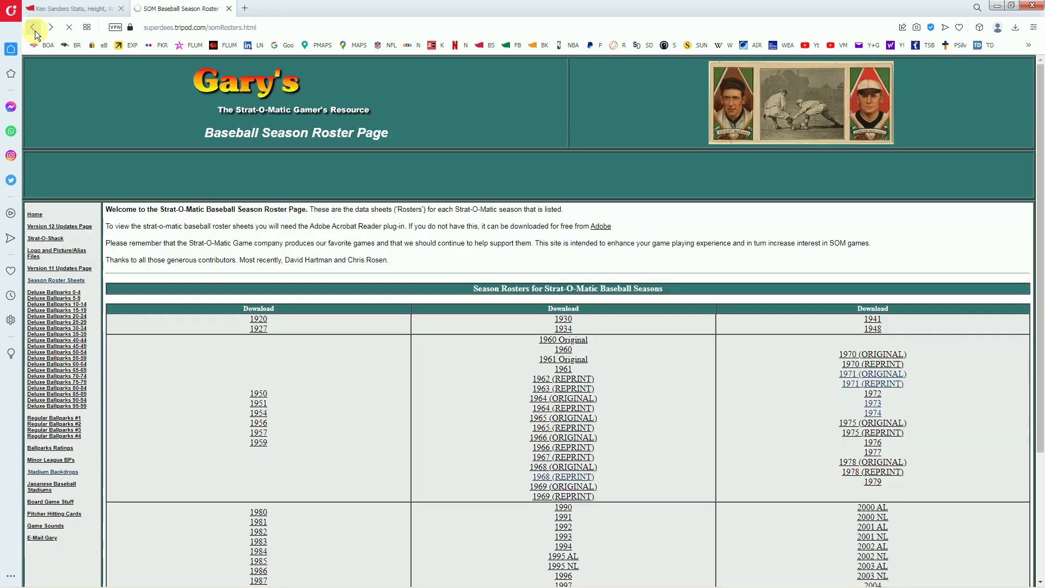
pyautogui.click(874, 422)
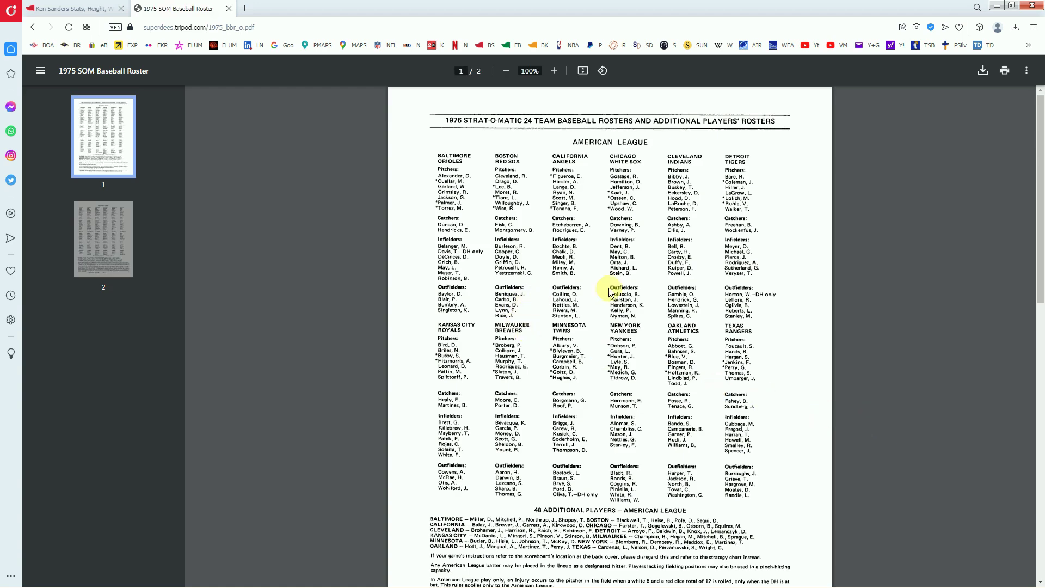
pyautogui.moveTo(1038, 179); pyautogui.dragTo(1007, 387)
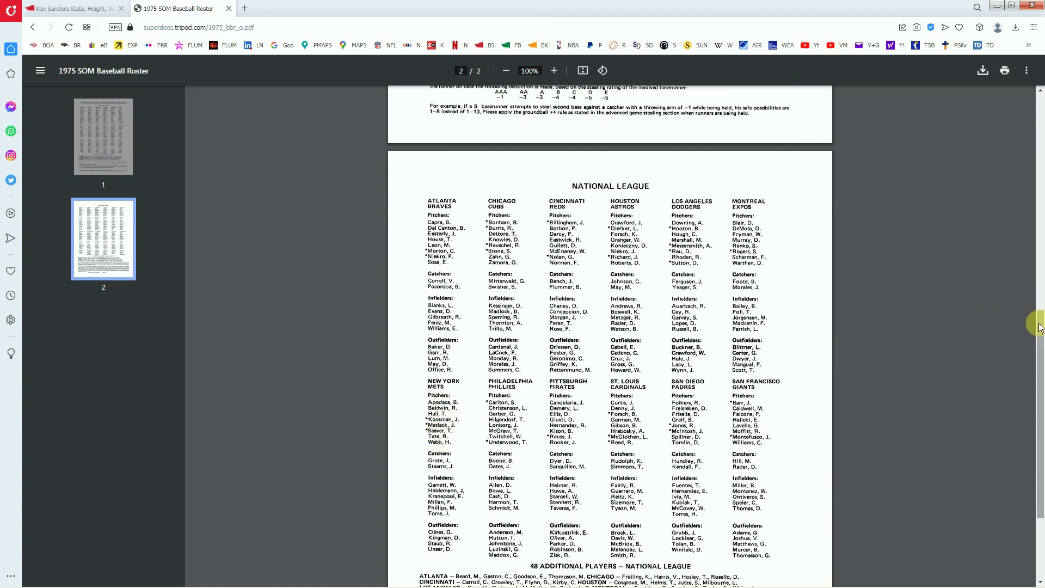
pyautogui.moveTo(1037, 338); pyautogui.dragTo(1030, 375)
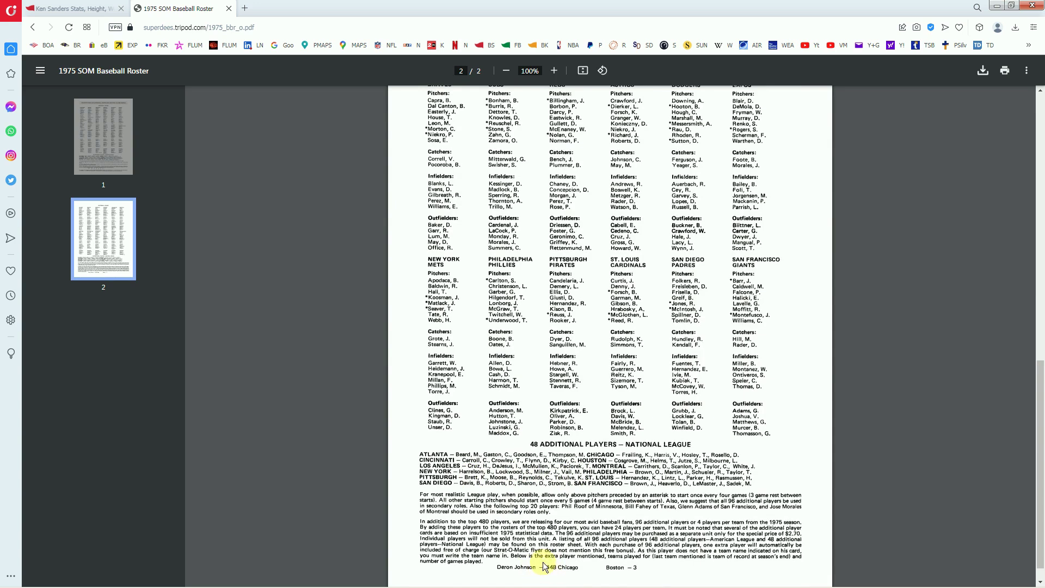
pyautogui.moveTo(1039, 414); pyautogui.dragTo(1033, 450)
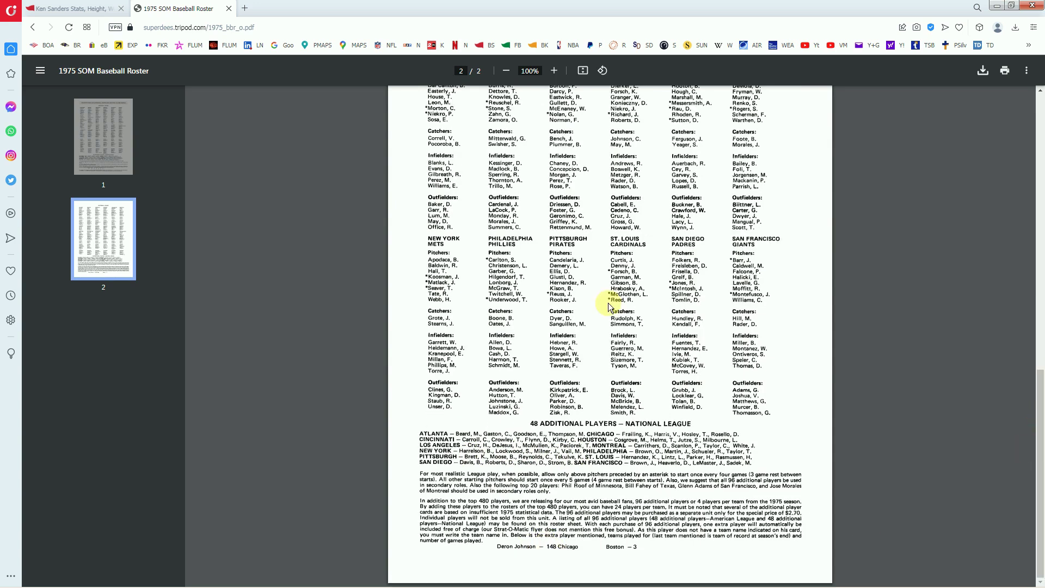
# Open the 1975 (REPRINT) season roster, enlarge it to 175%, and examine the New York National League pitchers for Ken Sanders.
pyautogui.click(33, 28)
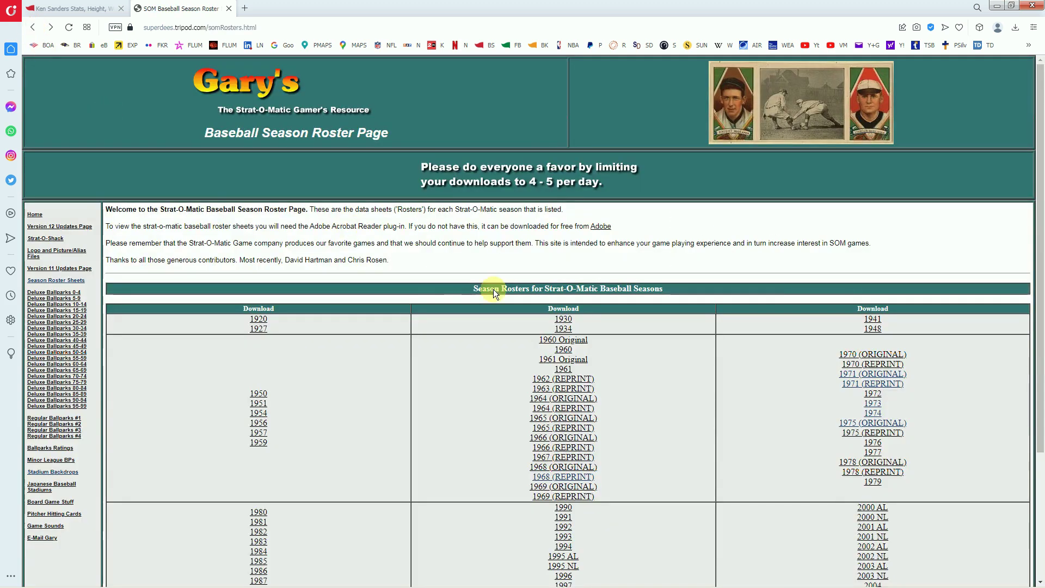
pyautogui.click(863, 438)
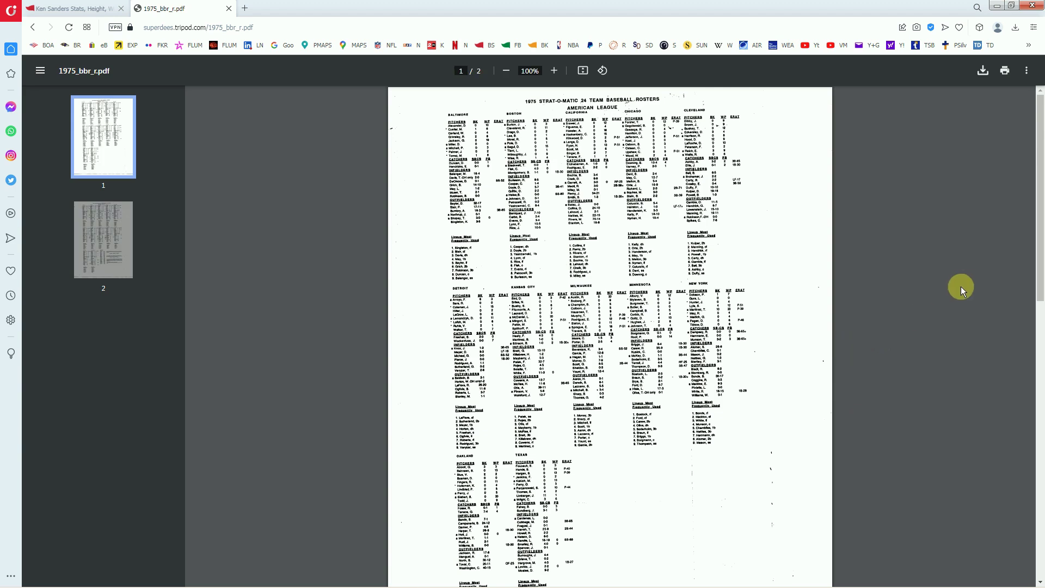
pyautogui.moveTo(1036, 272); pyautogui.dragTo(1039, 492)
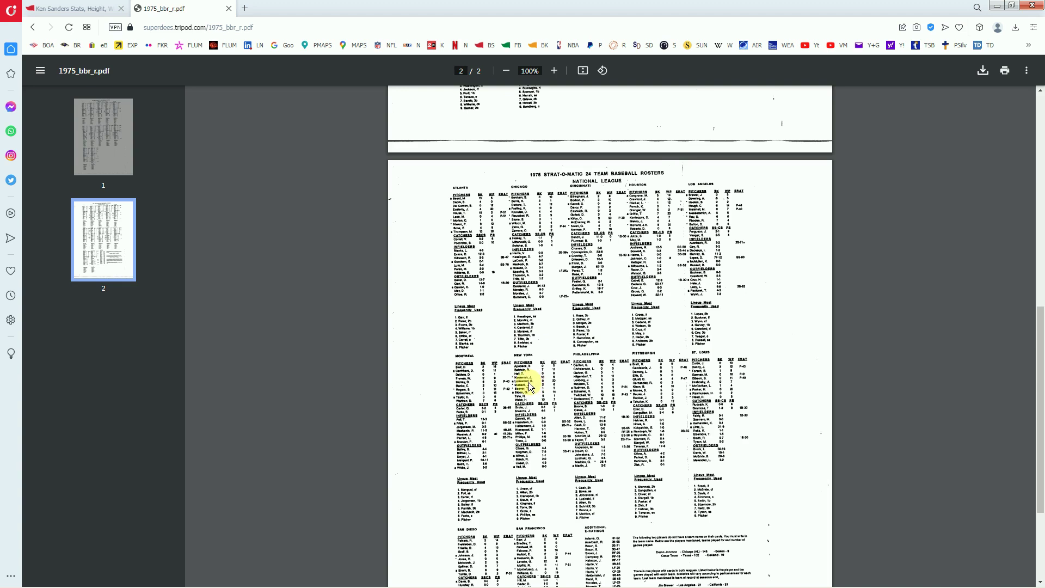
pyautogui.click(554, 72)
pyautogui.click(555, 73)
pyautogui.click(555, 73)
pyautogui.click(554, 73)
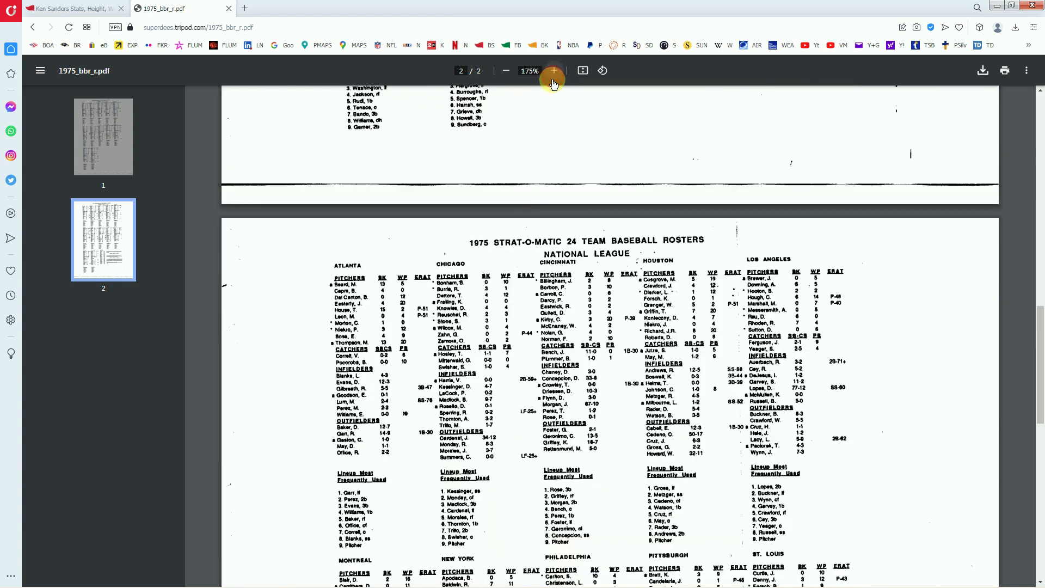
pyautogui.moveTo(1036, 354); pyautogui.dragTo(1039, 437)
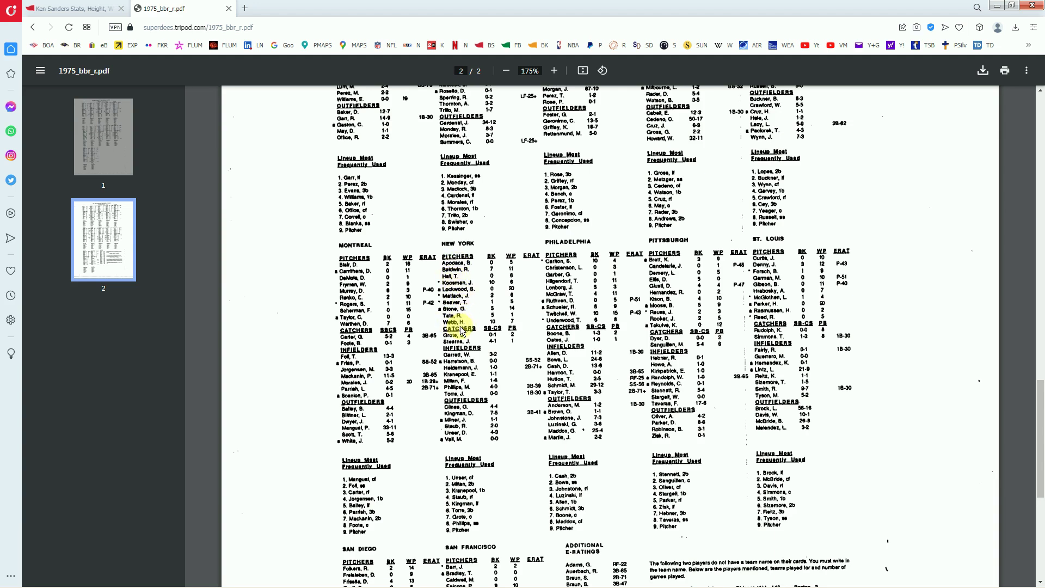
# Open the 1976 Strat-O-Matic season roster and search its American and National League teams and additional players for Ken Sanders.
pyautogui.click(94, 9)
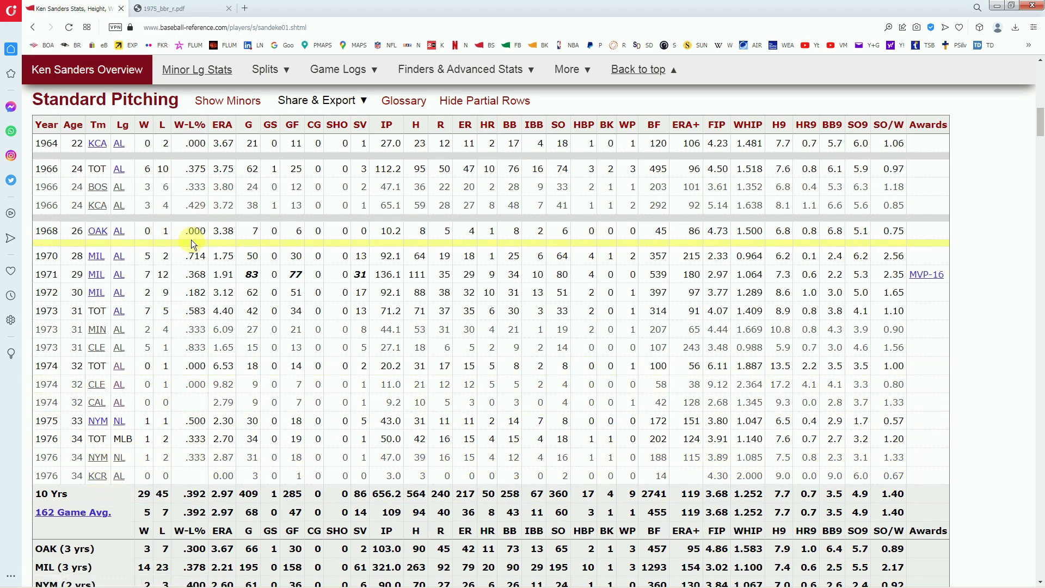
pyautogui.click(189, 11)
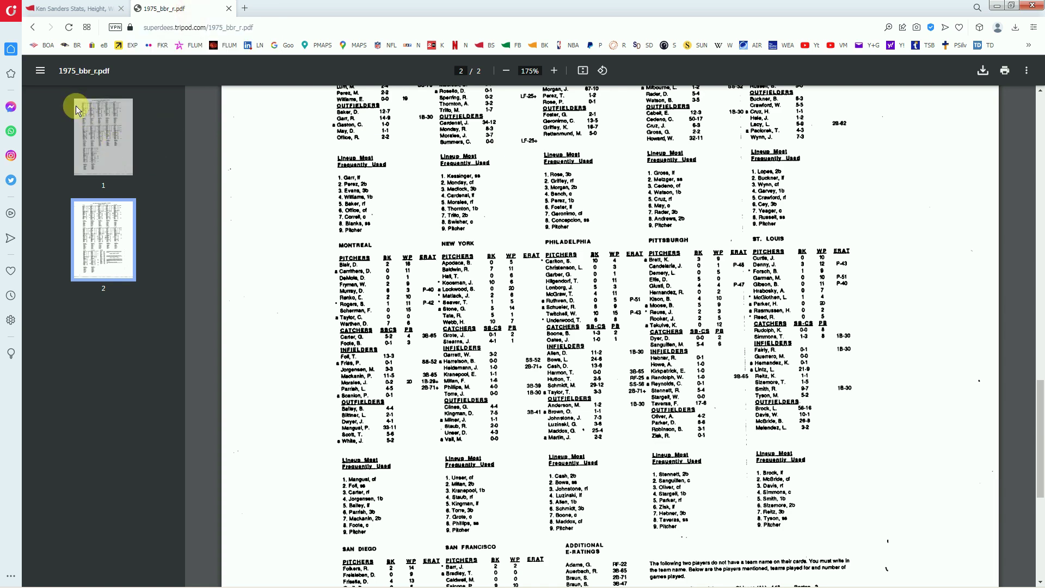
pyautogui.click(34, 30)
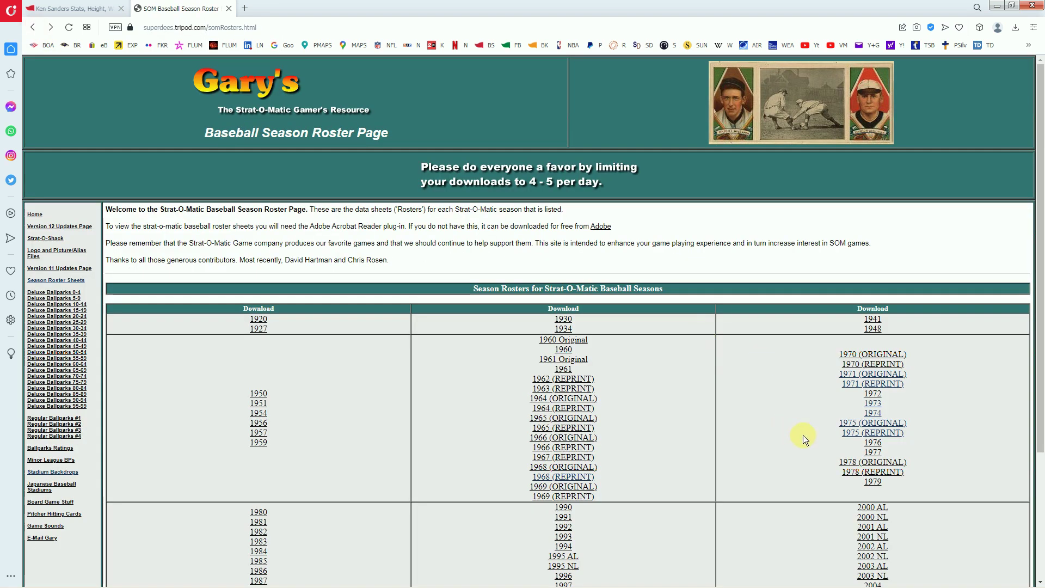
pyautogui.click(868, 444)
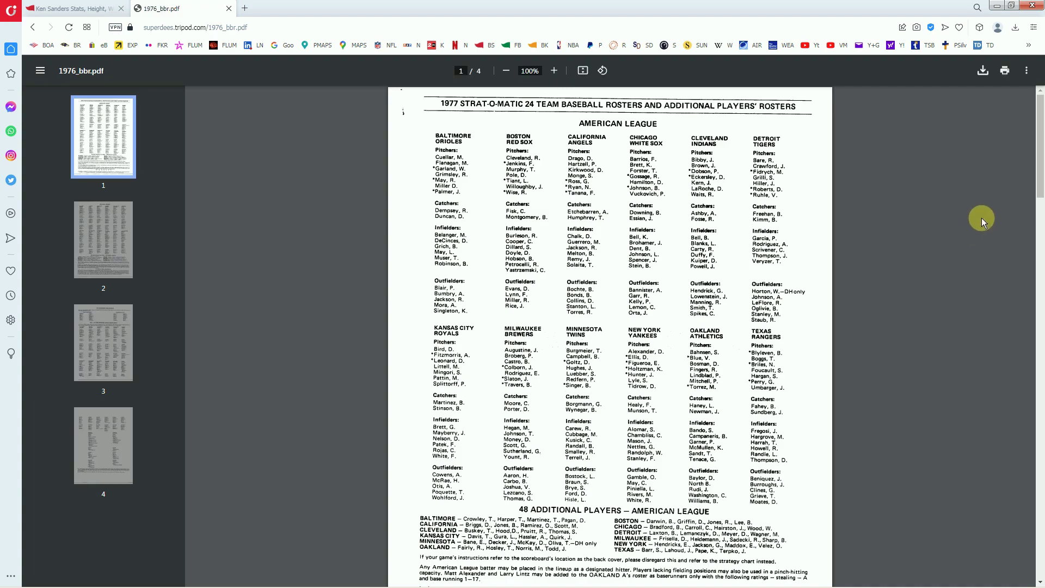
pyautogui.moveTo(1038, 187); pyautogui.dragTo(1039, 296)
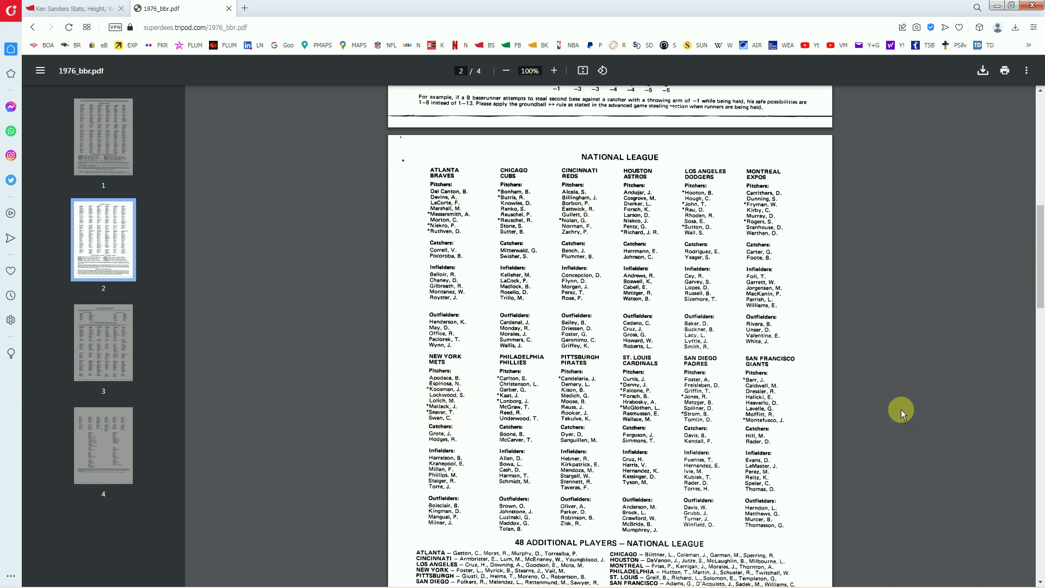
pyautogui.moveTo(1040, 306); pyautogui.dragTo(968, 357)
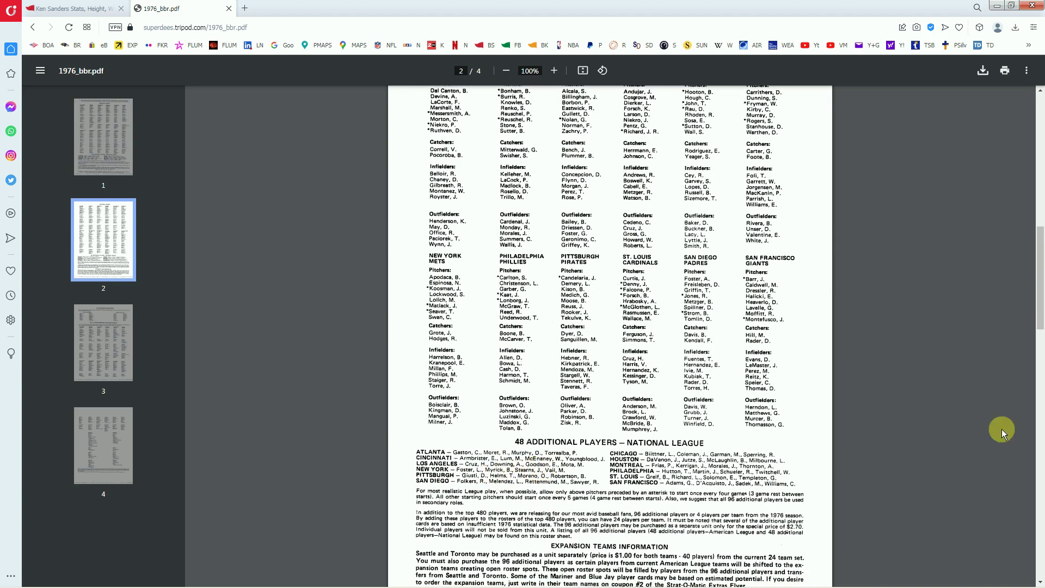
pyautogui.moveTo(1038, 319); pyautogui.dragTo(1033, 375)
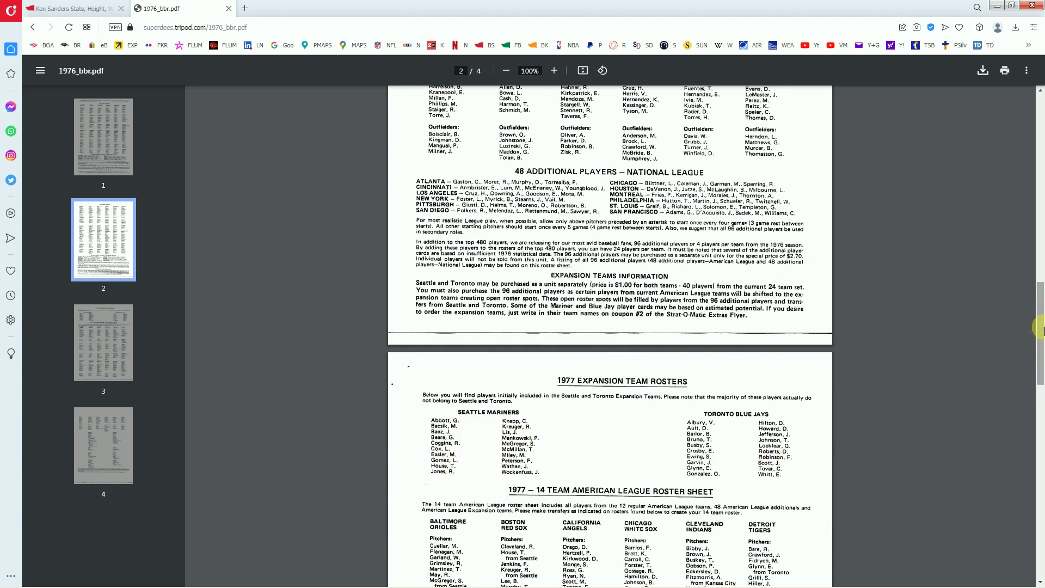
# Search the 1977 Seattle and Toronto expansion rosters and the 14-team American League roster sheet for Ken Sanders.
pyautogui.moveTo(1040, 331); pyautogui.dragTo(1036, 363)
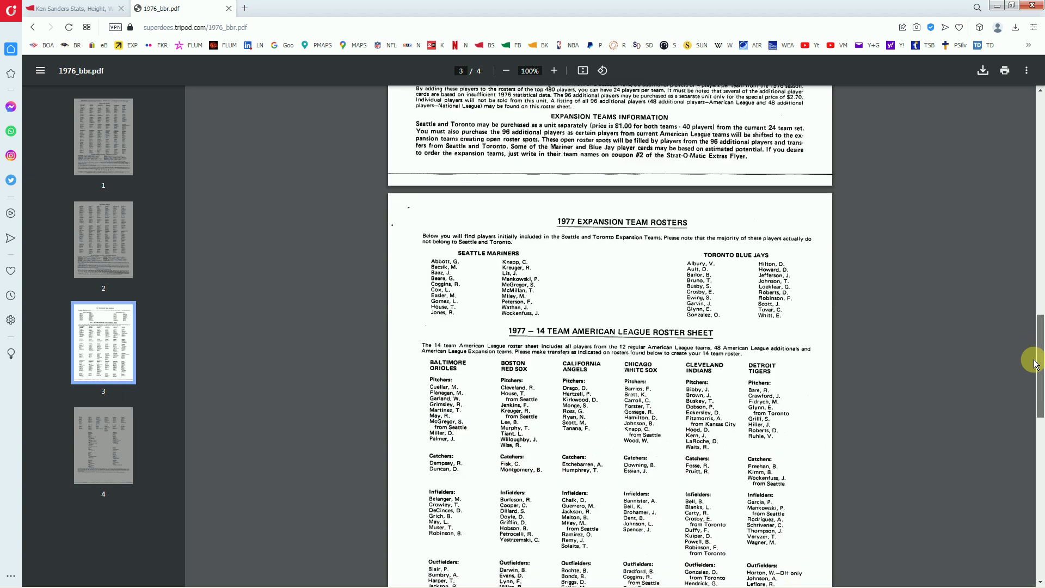
pyautogui.moveTo(1035, 363); pyautogui.dragTo(1036, 364)
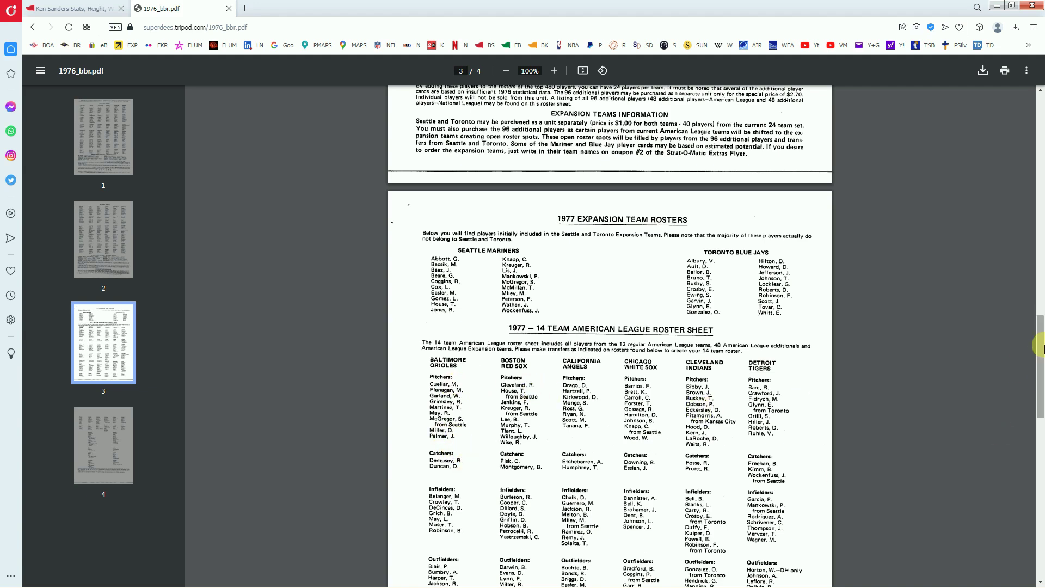
pyautogui.moveTo(1039, 349); pyautogui.dragTo(1033, 467)
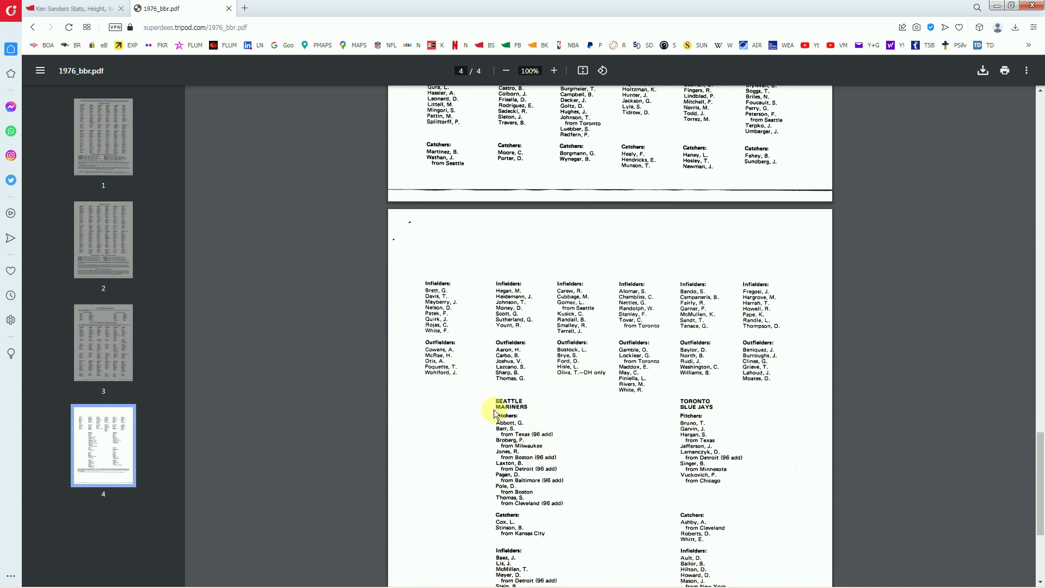
pyautogui.moveTo(1041, 448); pyautogui.dragTo(1039, 381)
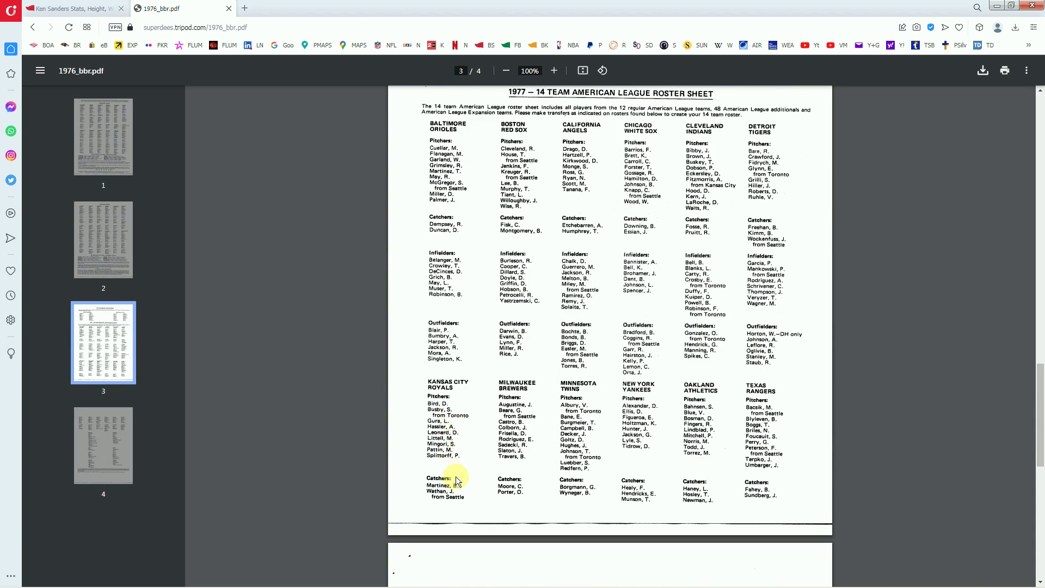
# Recheck the New York Mets and Kansas City Royals lists and both leagues' additional players for Ken Sanders.
pyautogui.moveTo(1037, 455); pyautogui.dragTo(1041, 351)
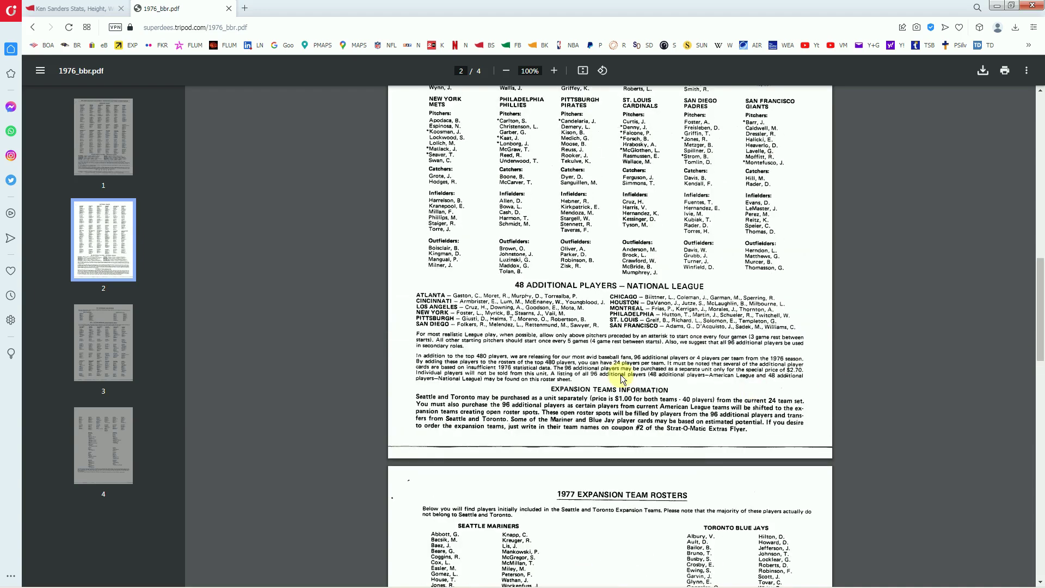
pyautogui.moveTo(1035, 327); pyautogui.dragTo(1036, 226)
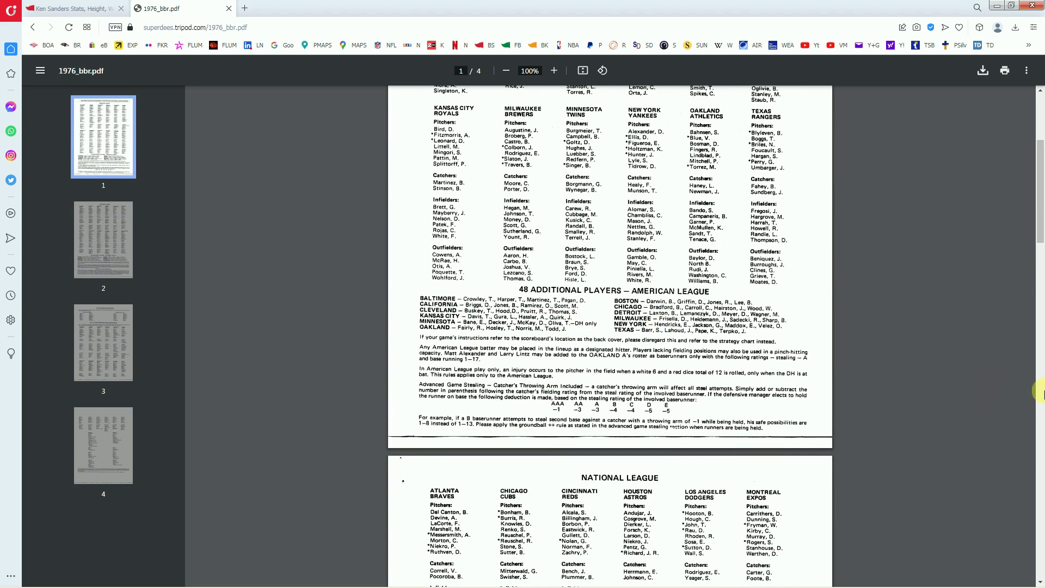
pyautogui.moveTo(1040, 233); pyautogui.dragTo(1005, 215)
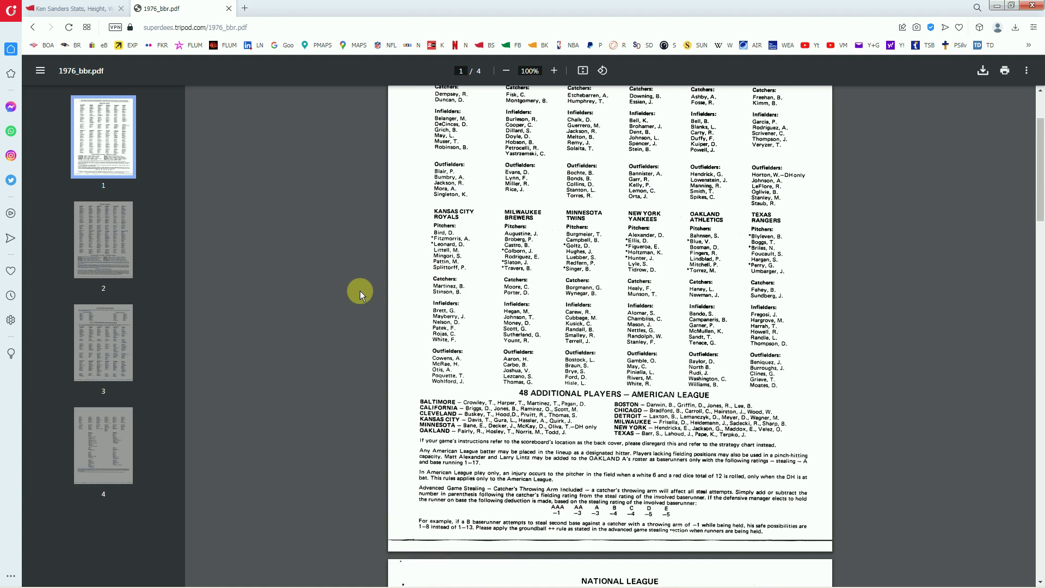
# Review Ken Sanders's 1973 to 1976 seasons in his Standard Pitching table on Baseball-Reference.
pyautogui.click(76, 9)
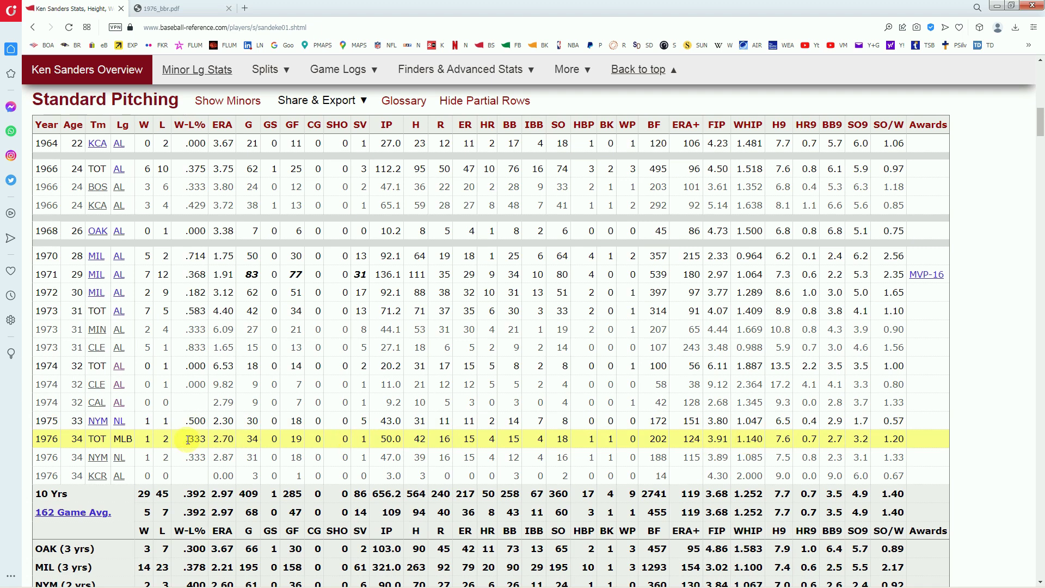
pyautogui.click(160, 425)
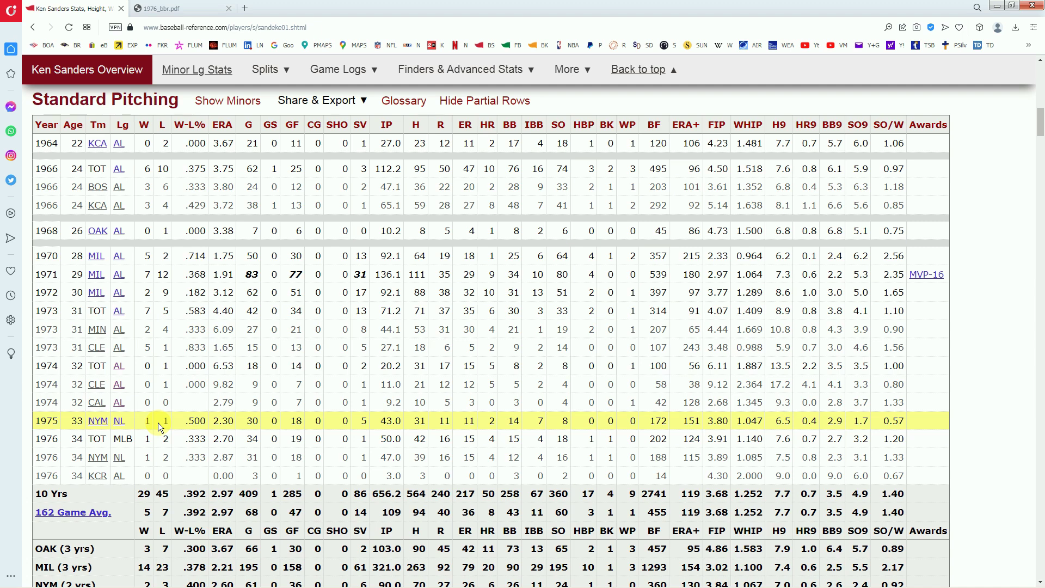
pyautogui.moveTo(219, 351)
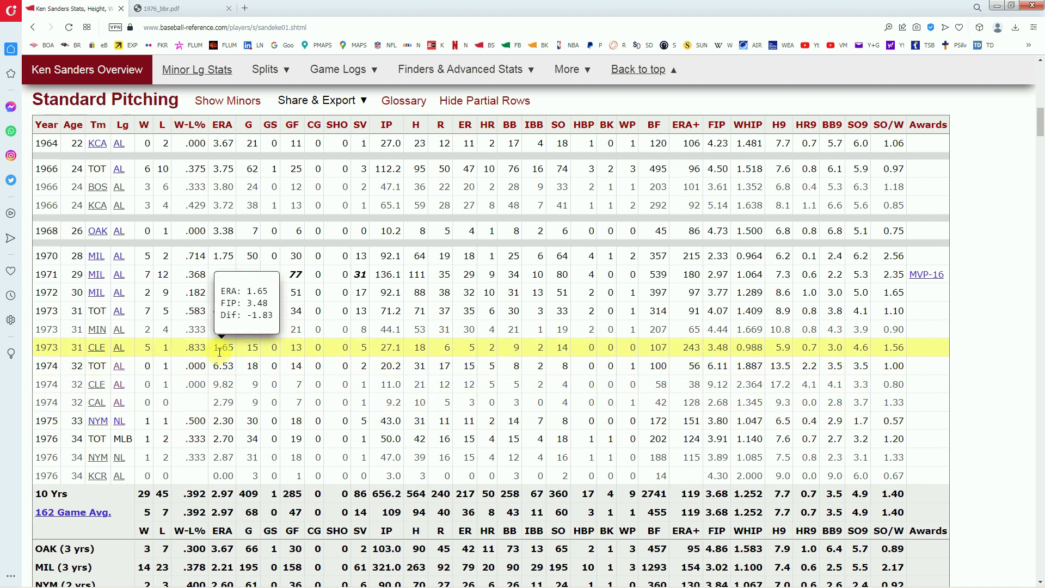
pyautogui.moveTo(226, 331)
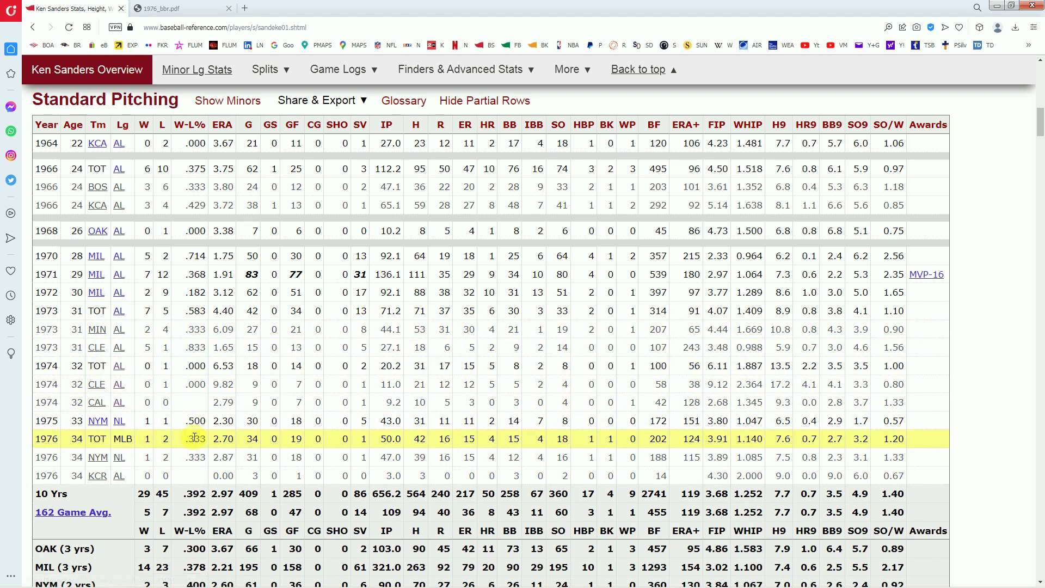
pyautogui.moveTo(241, 583)
pyautogui.click(148, 581)
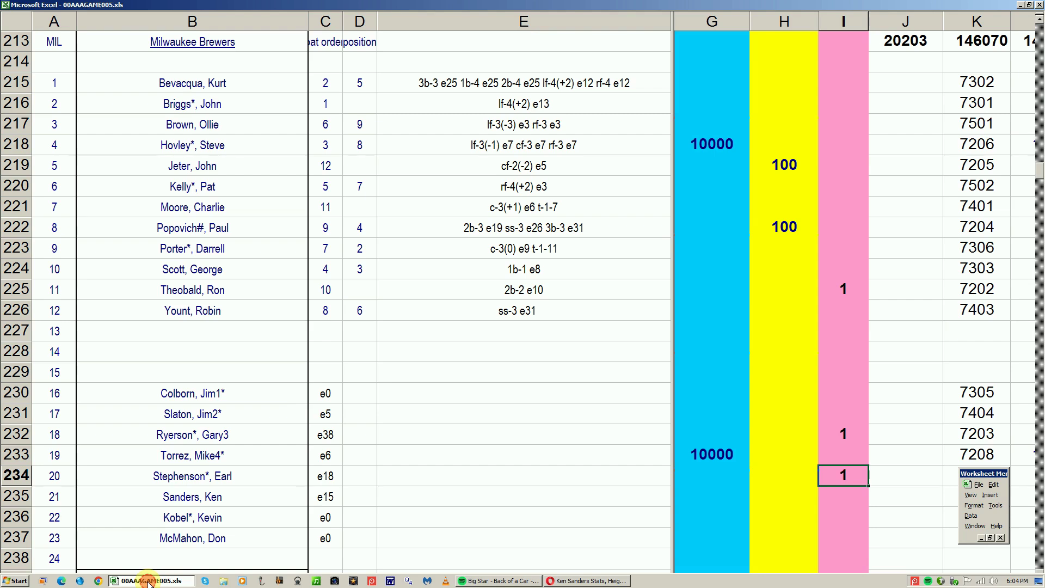
pyautogui.click(680, 499)
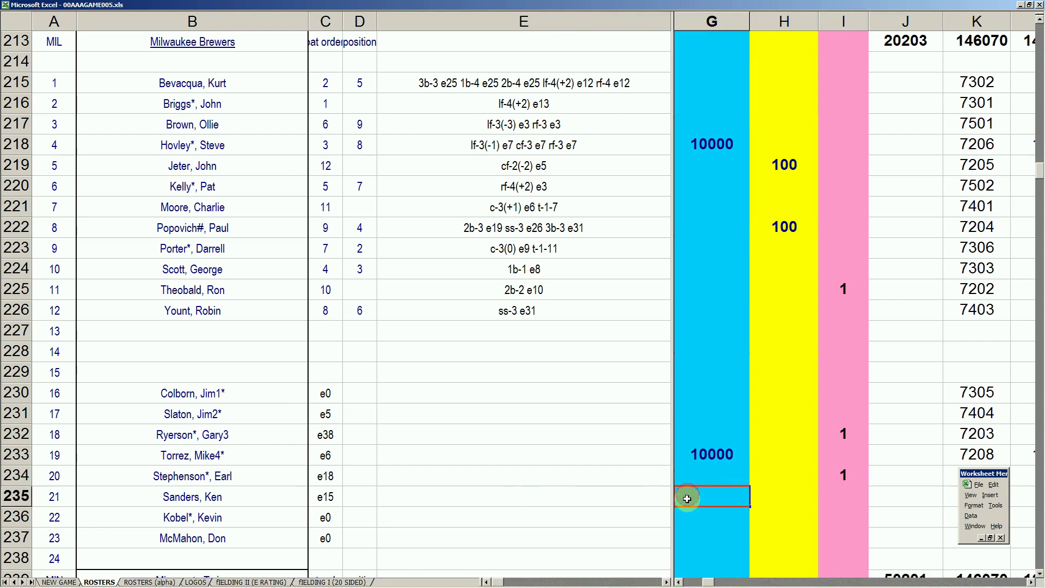
pyautogui.press('Right')
pyautogui.press('Right')
pyautogui.write('1')
pyautogui.press('Up')
pyautogui.write('1')
pyautogui.press('Return')
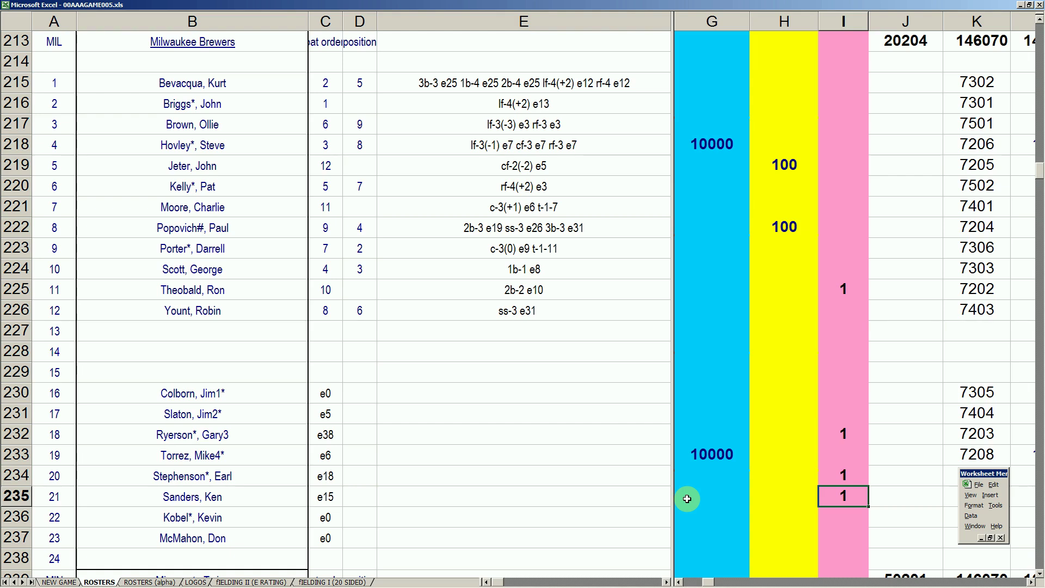
# Review the Milwaukee Brewers players' recorded values in columns G, H and I of the roster sheet.
pyautogui.click(729, 187)
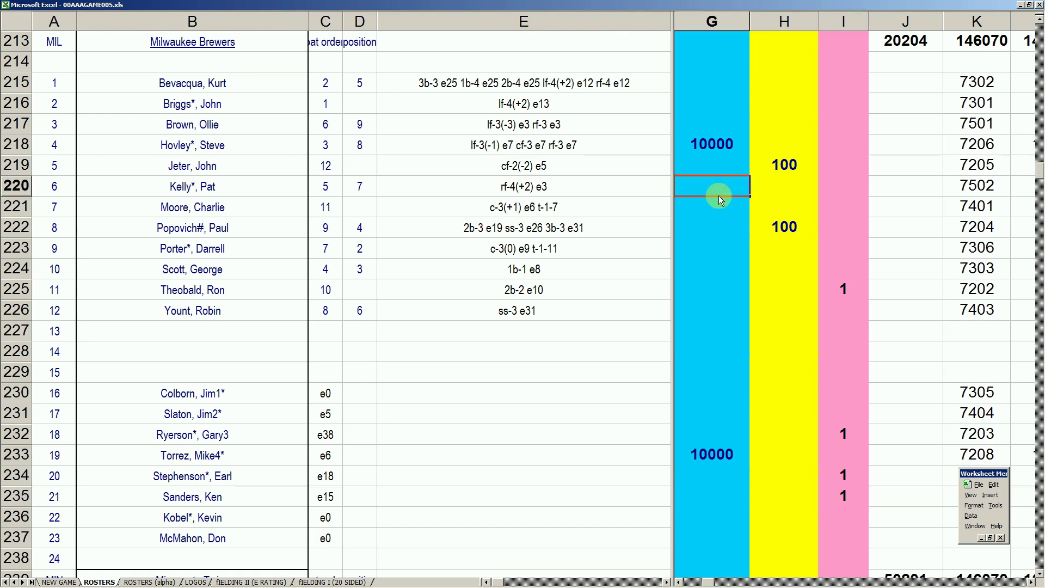
pyautogui.click(706, 143)
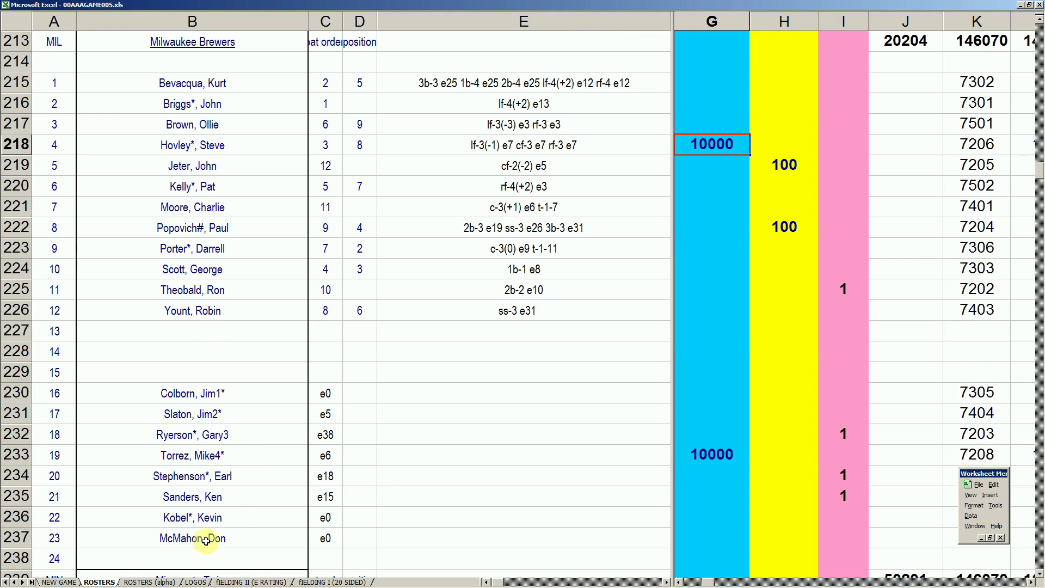
pyautogui.click(689, 537)
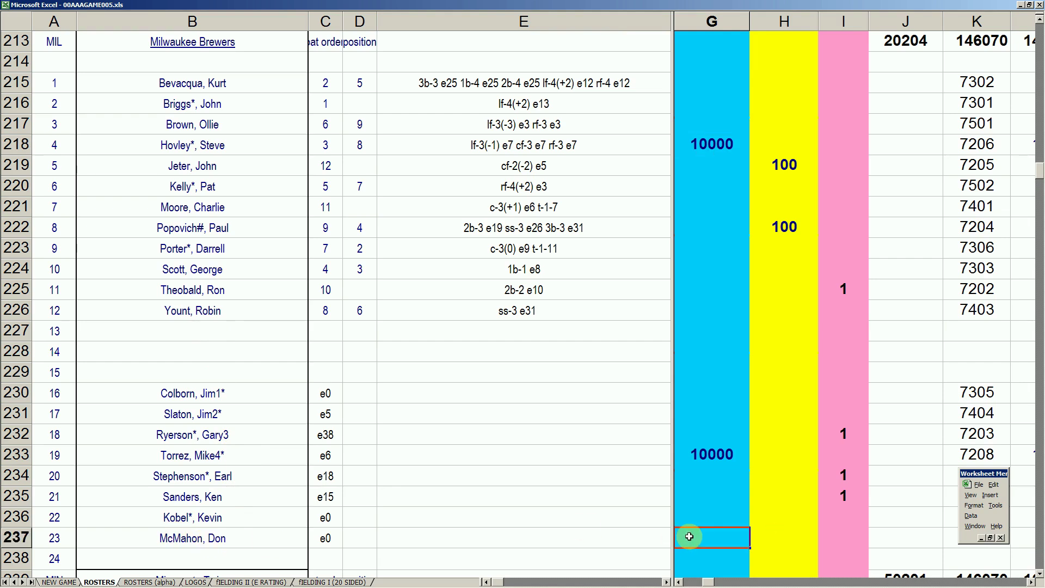
pyautogui.click(713, 353)
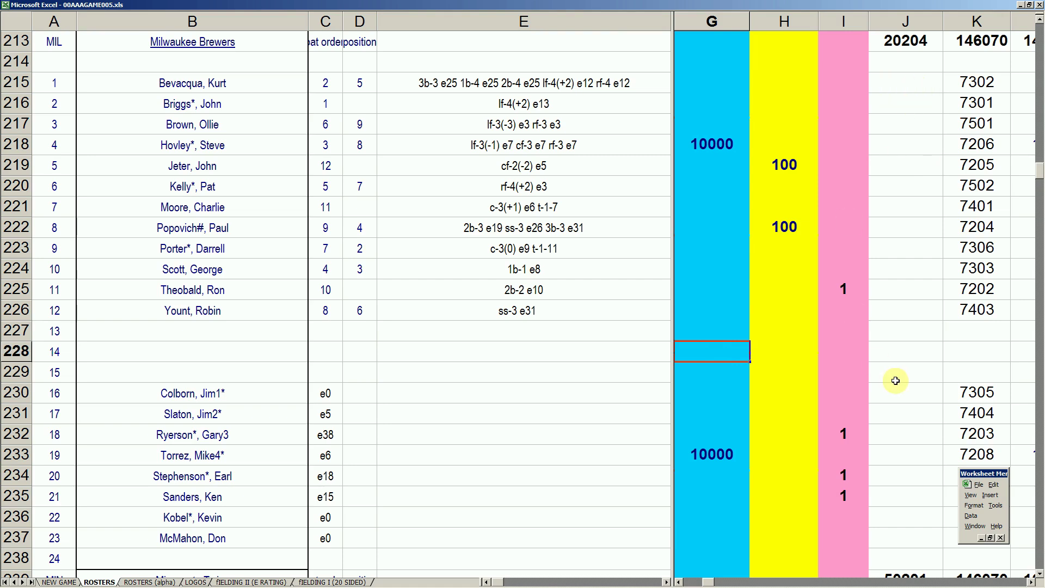
pyautogui.click(711, 19)
pyautogui.click(783, 21)
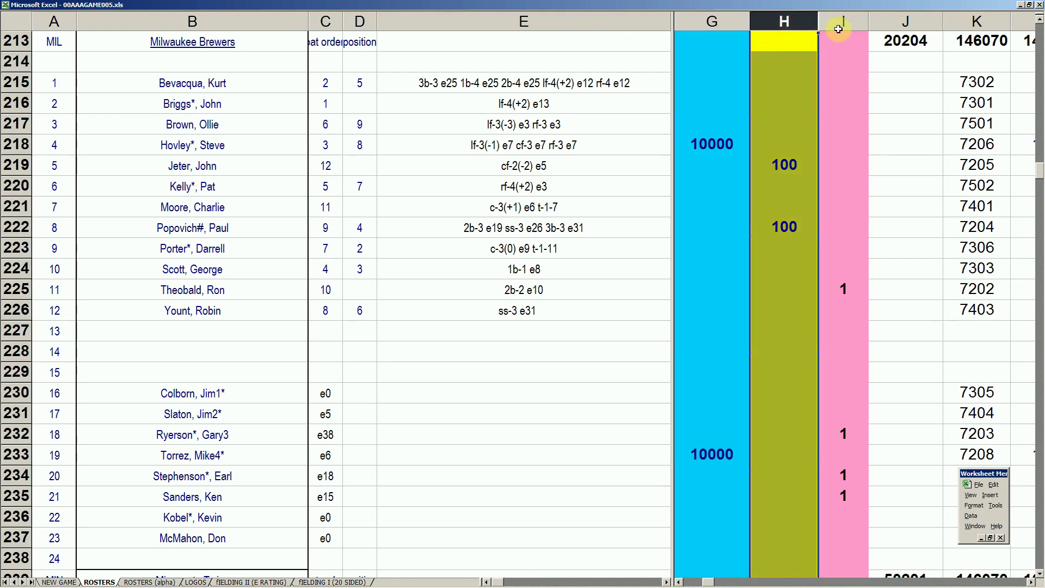
pyautogui.click(838, 29)
pyautogui.click(711, 208)
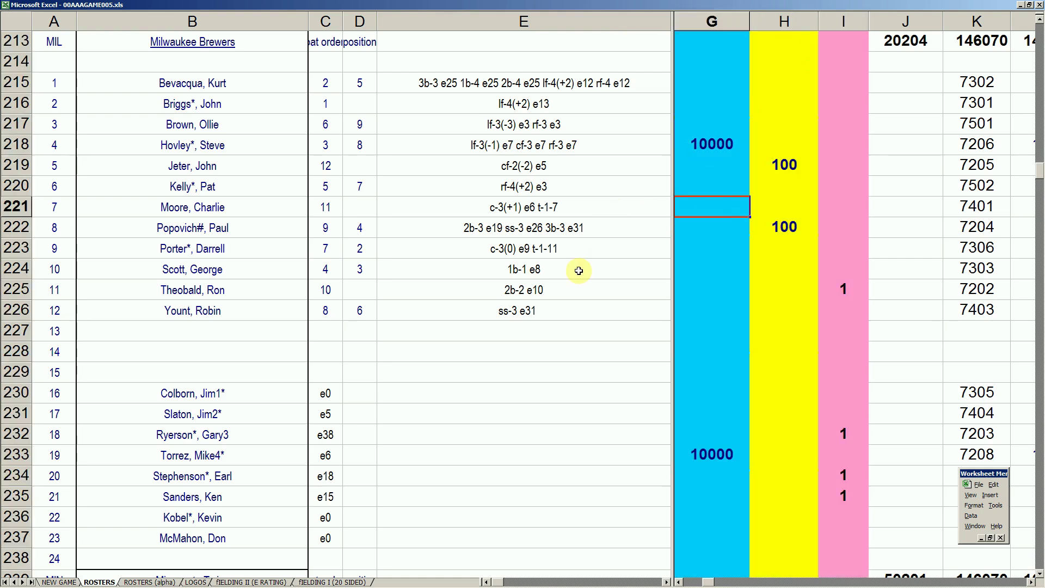